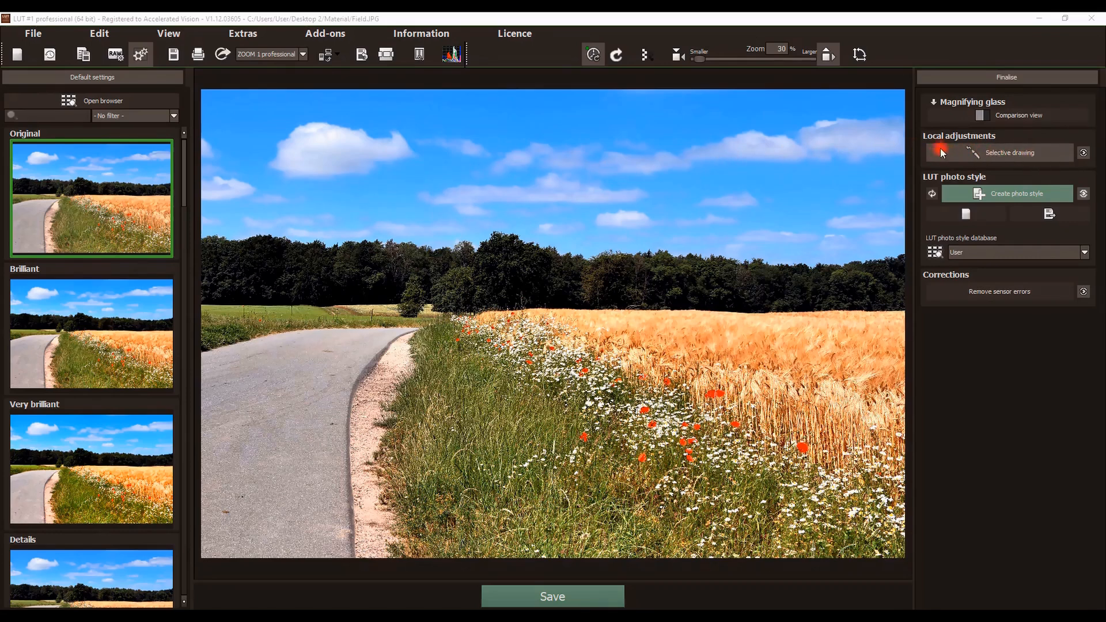
Step: Open selective drawing and choose the Intensify details effect mask for editing
left_click(989, 153)
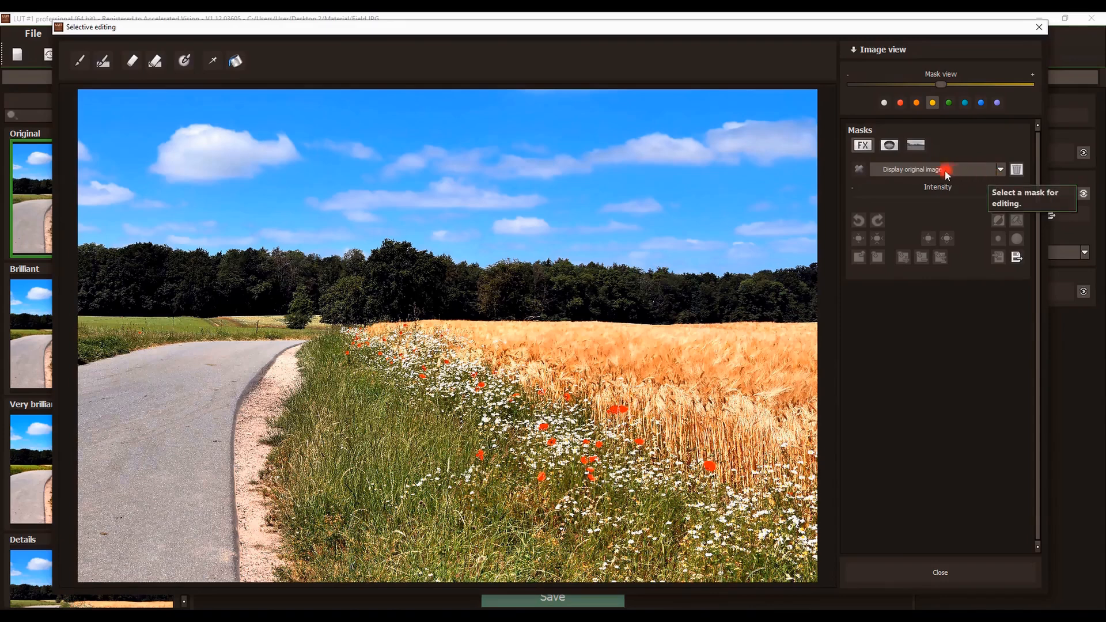
left_click(890, 145)
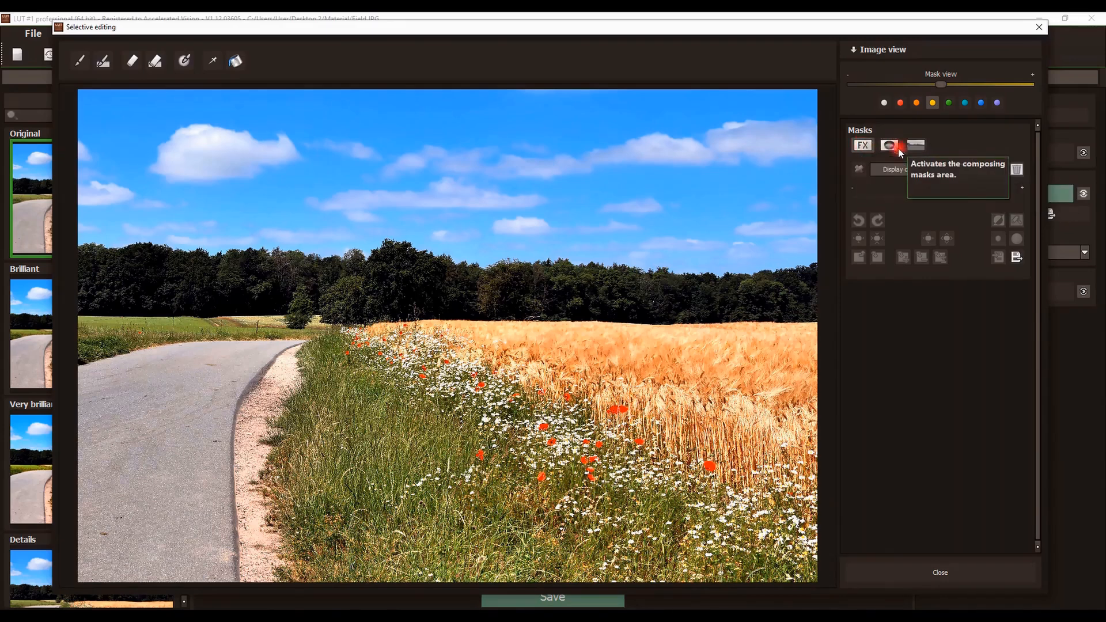
left_click(864, 148)
left_click(939, 170)
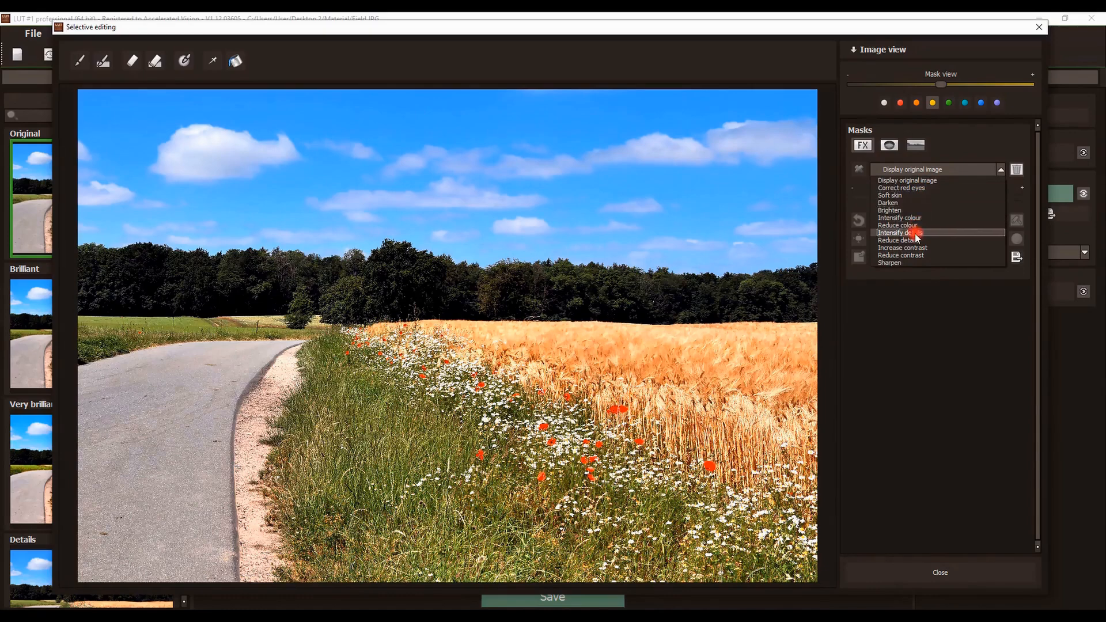
left_click(915, 234)
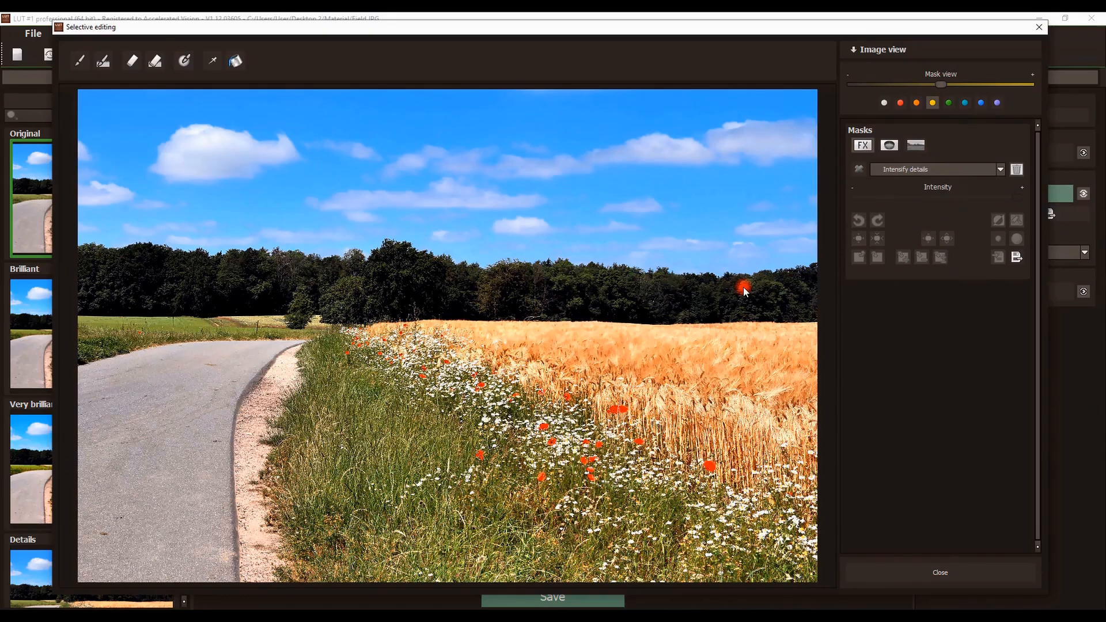
Step: Brush the Intensify details mask along the middle of the road and turn the mask view strength down almost to minimum
left_click(79, 63)
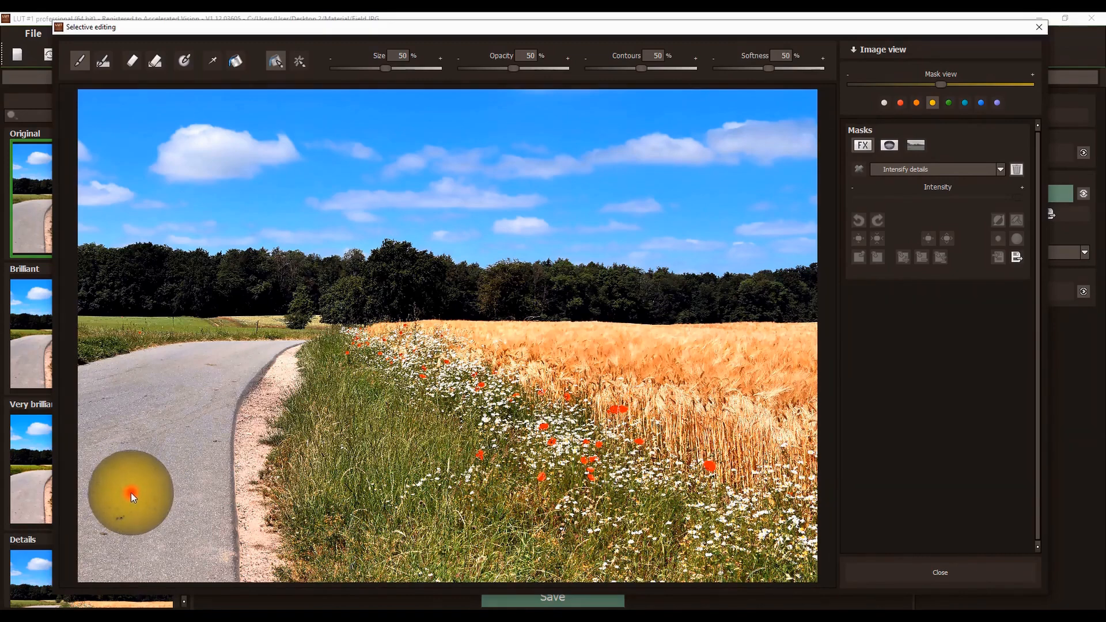
left_click(132, 519)
mouse_move(143, 492)
left_mouse_down()
mouse_move(192, 386)
mouse_move(133, 521)
mouse_move(184, 392)
mouse_move(136, 505)
left_mouse_up()
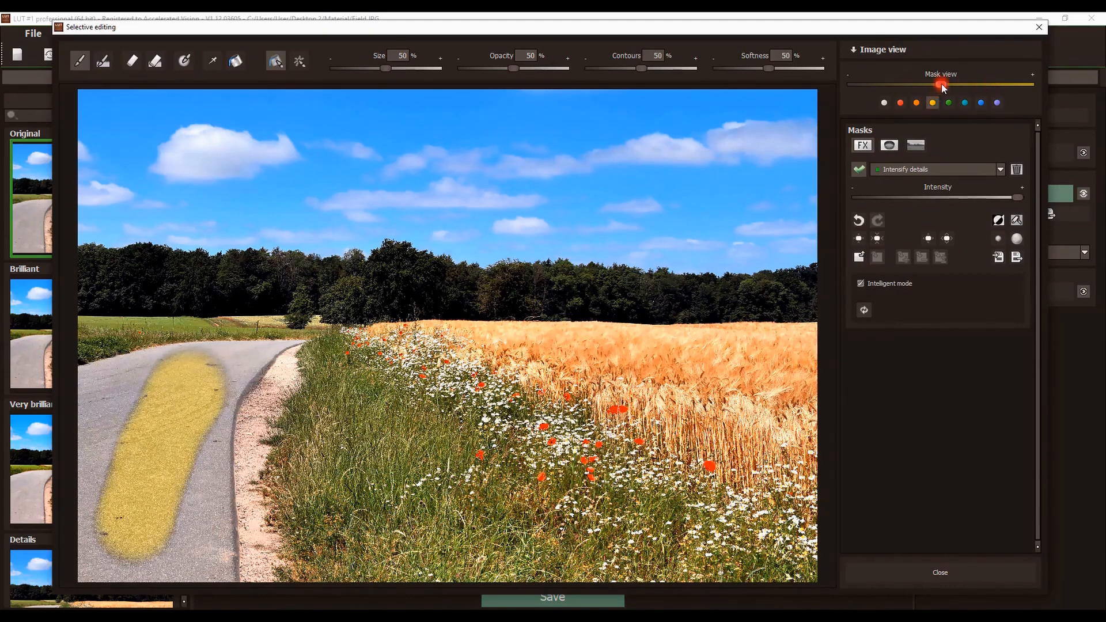
left_click_drag(931, 86, 856, 85)
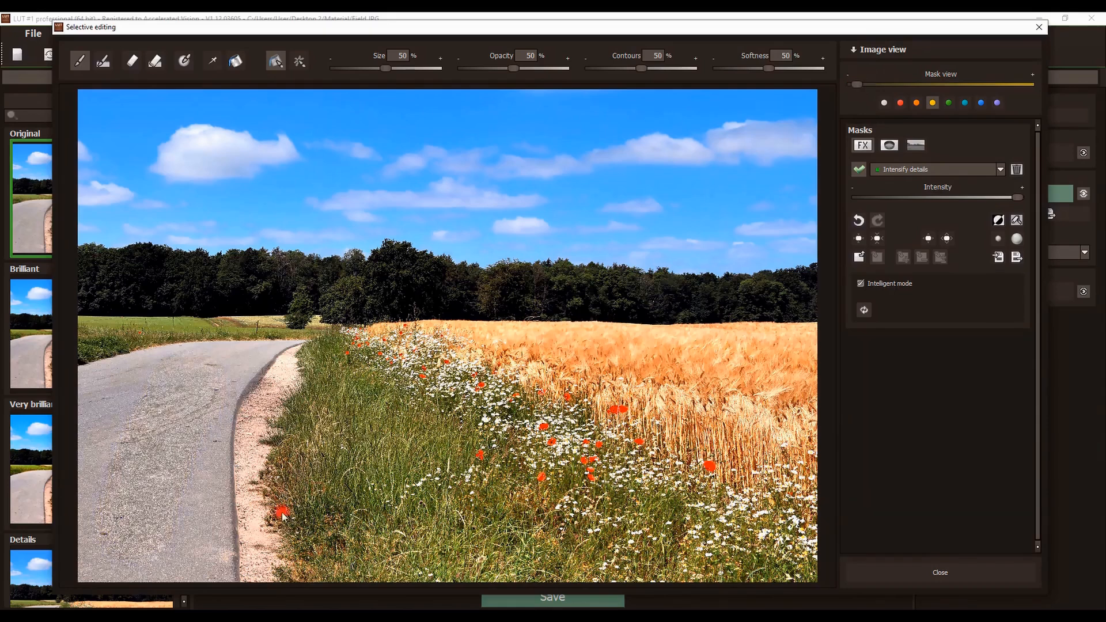
Step: Paint the Intensify details effect over the whole road surface, leaving out the gravel edge and grass
left_click(130, 529)
mouse_move(129, 529)
left_mouse_down()
mouse_move(182, 388)
mouse_move(143, 516)
left_mouse_up()
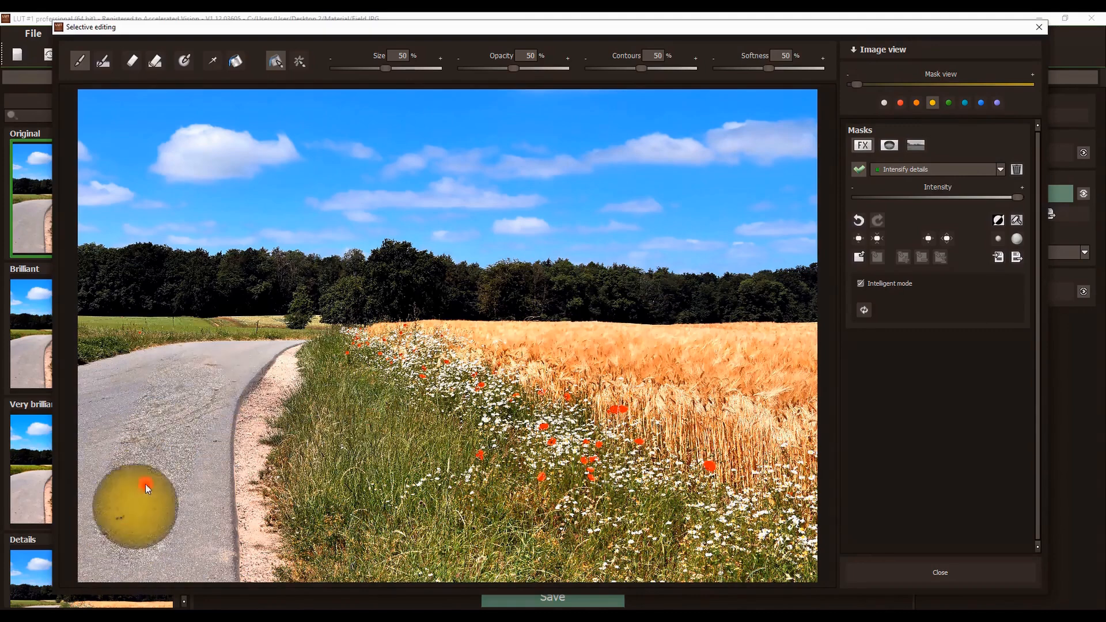
mouse_move(146, 485)
left_mouse_down()
mouse_move(185, 404)
mouse_move(433, 430)
left_mouse_up()
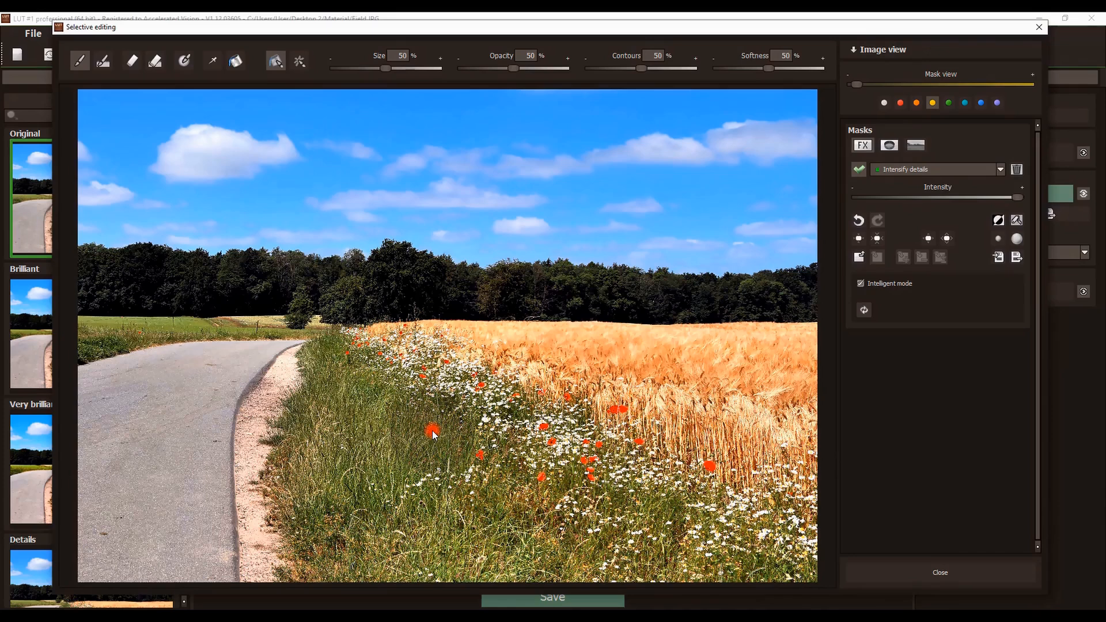
left_click(433, 432)
left_click(430, 146)
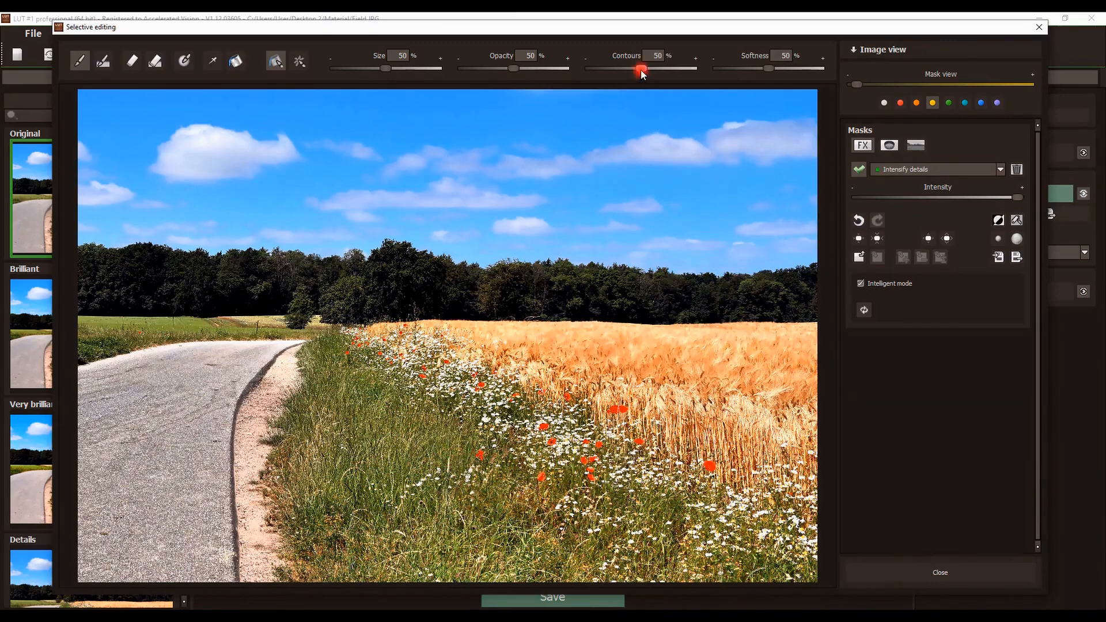
Step: Set the brush size and opacity to 100% each, with contours at 50%
left_click_drag(665, 71, 644, 72)
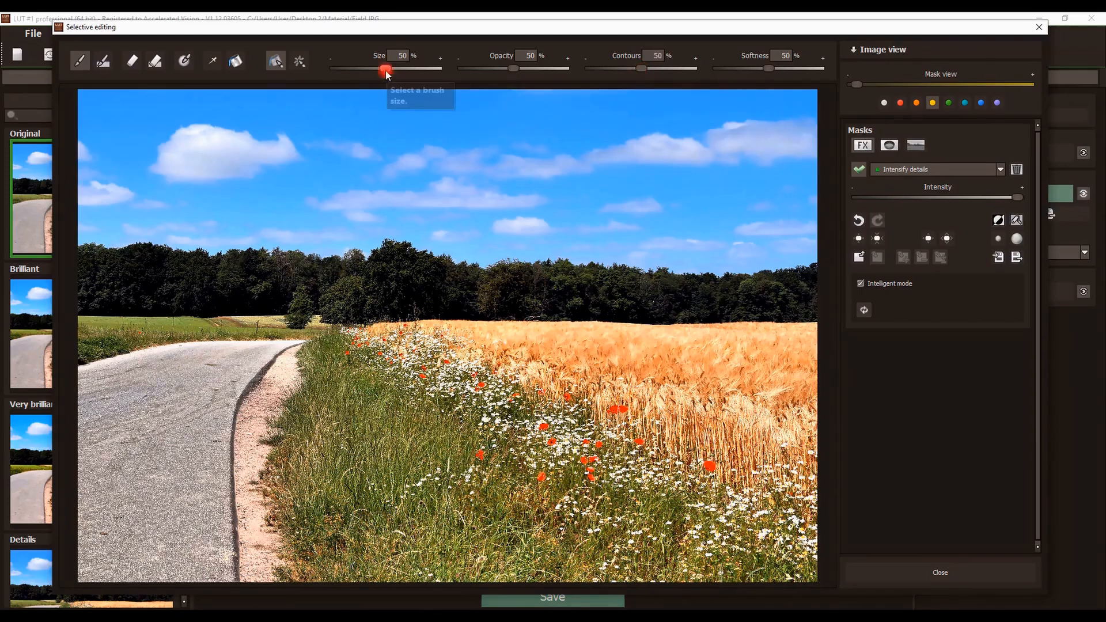
left_click_drag(386, 68, 441, 66)
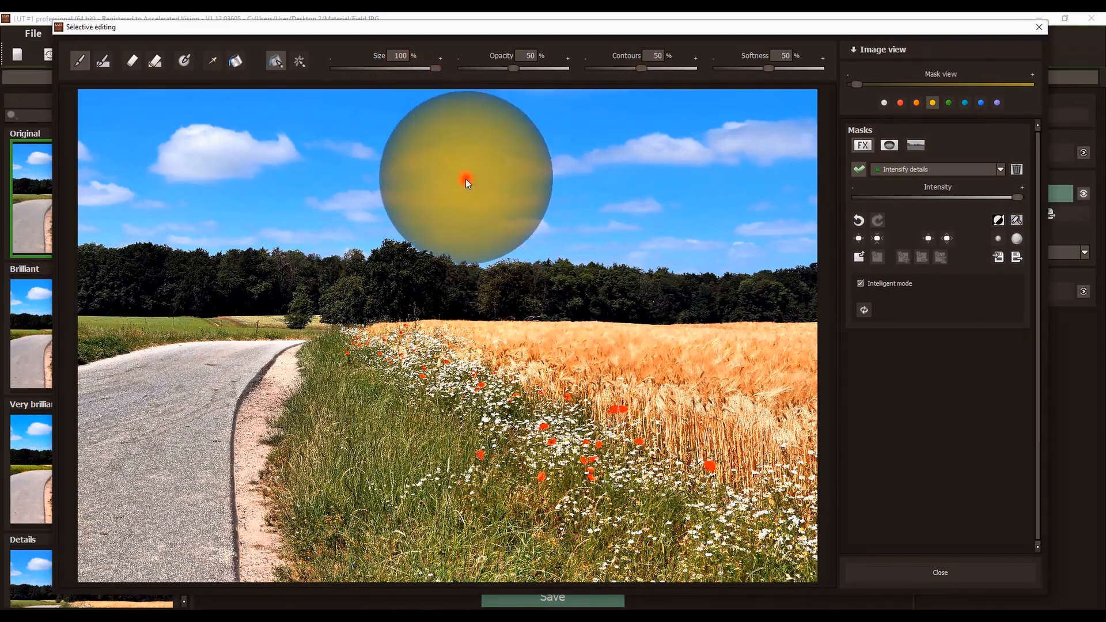
left_click_drag(513, 68, 566, 70)
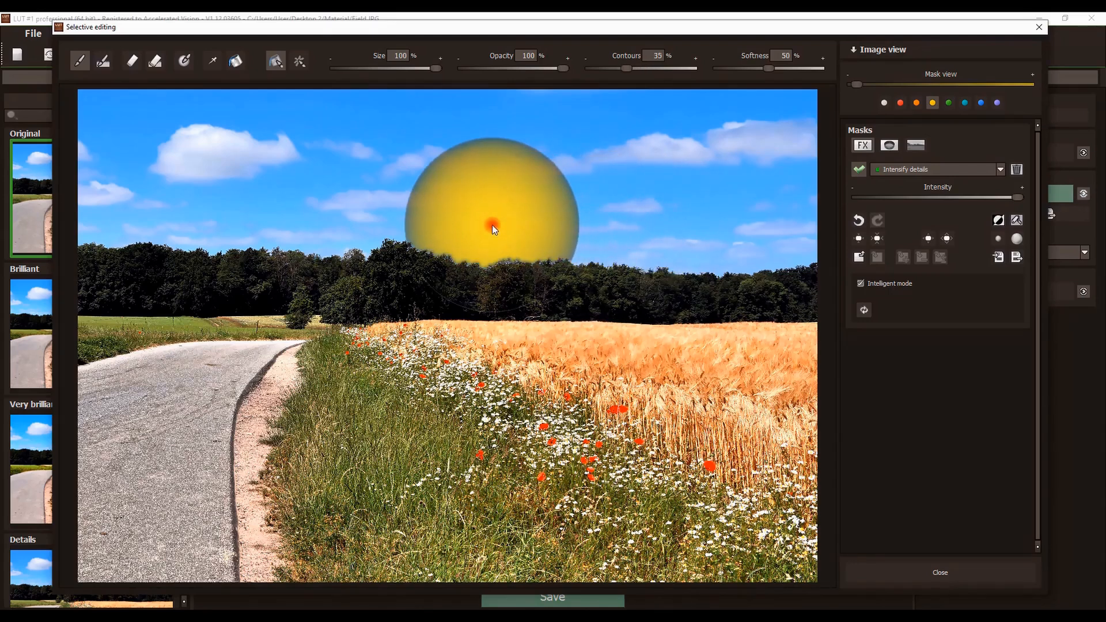
Step: Try brush contours values between 15% and 55% over the sky and grain field, ending at 50%
scroll(492, 224, "down", 1)
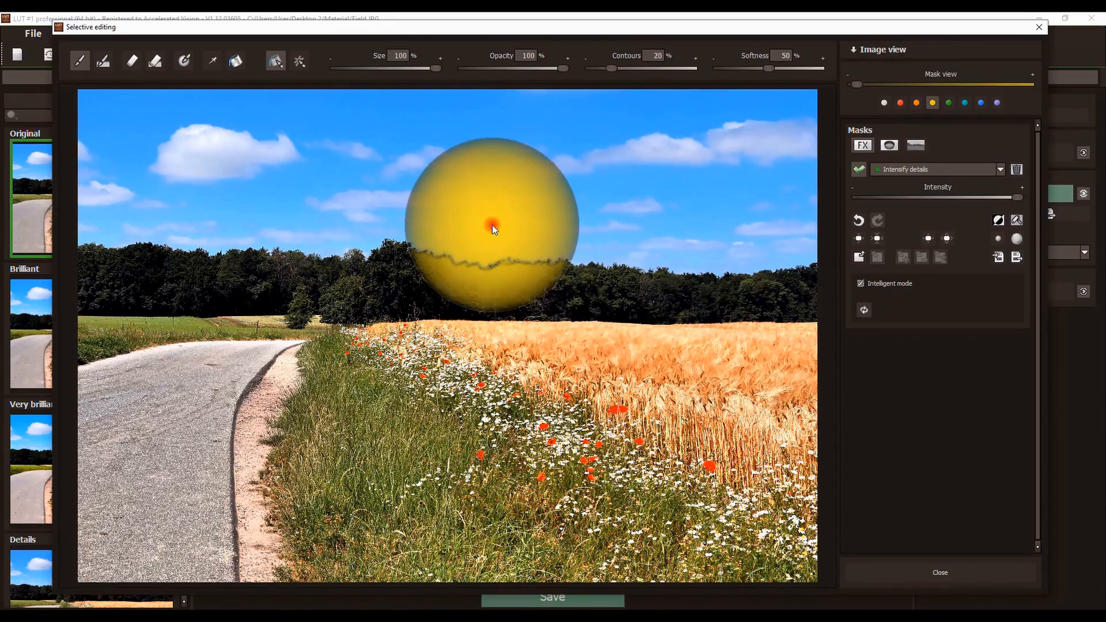
scroll(492, 228, "up", 2)
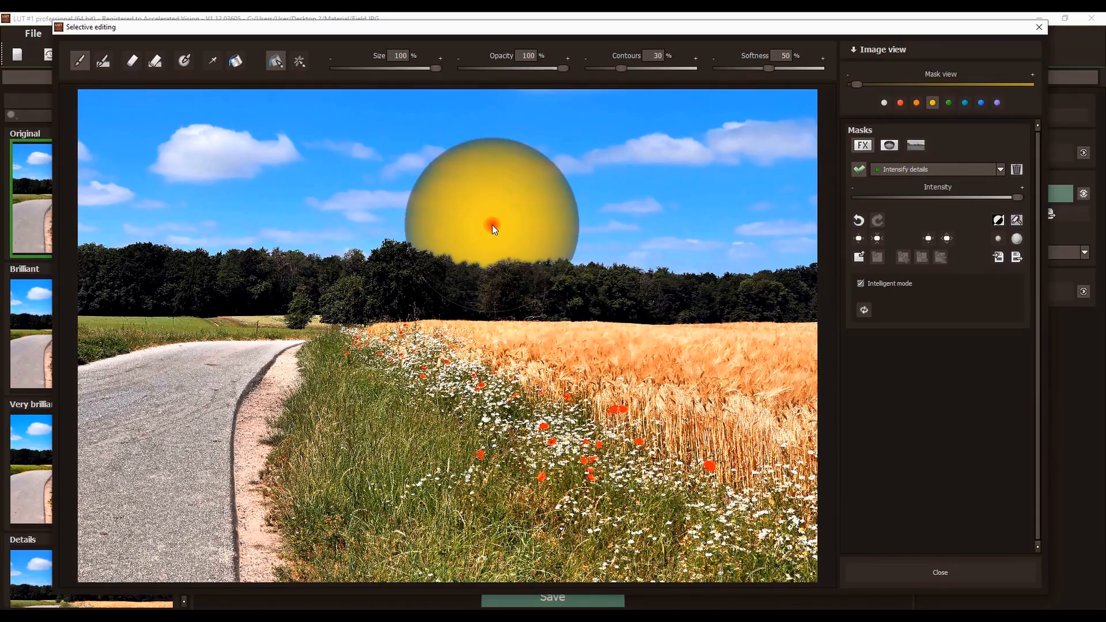
scroll(492, 224, "up", 3)
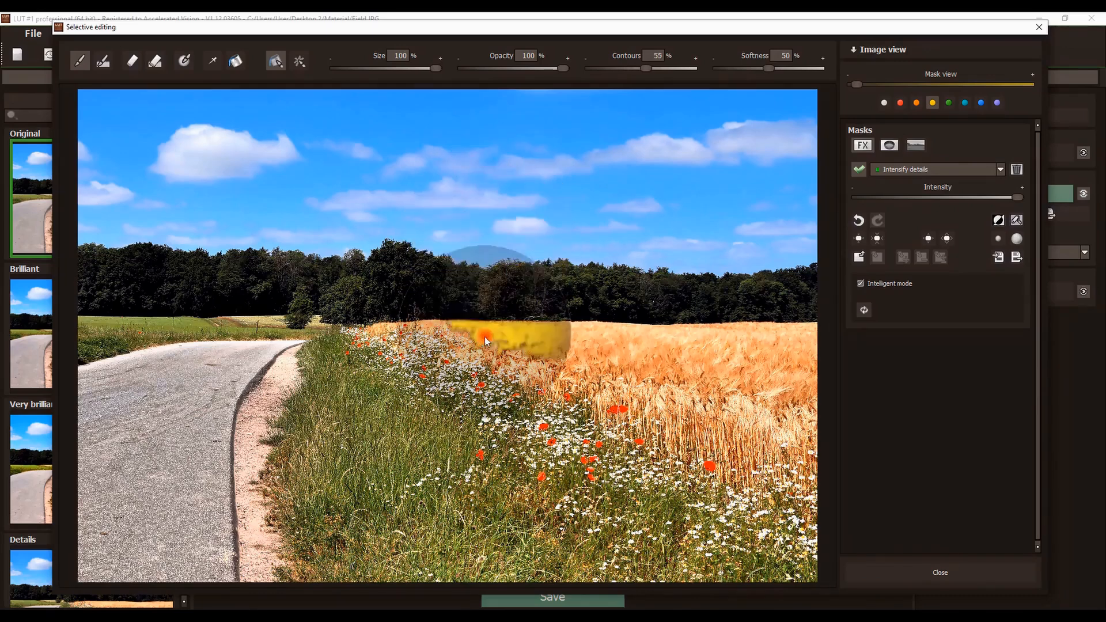
scroll(529, 347, "down", 5)
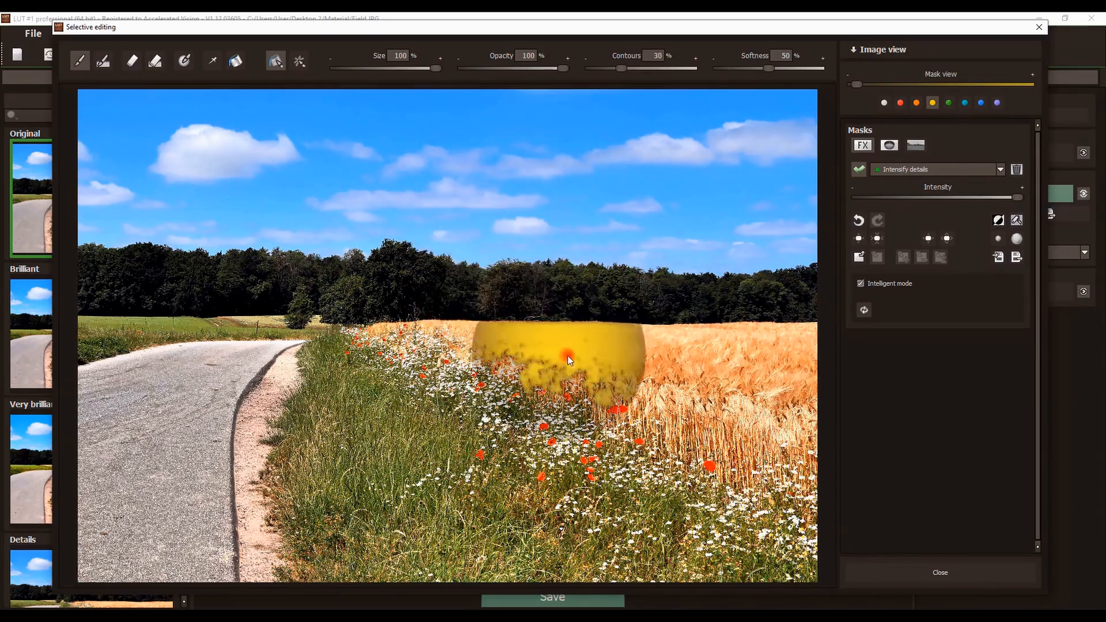
scroll(713, 412, "down", 3)
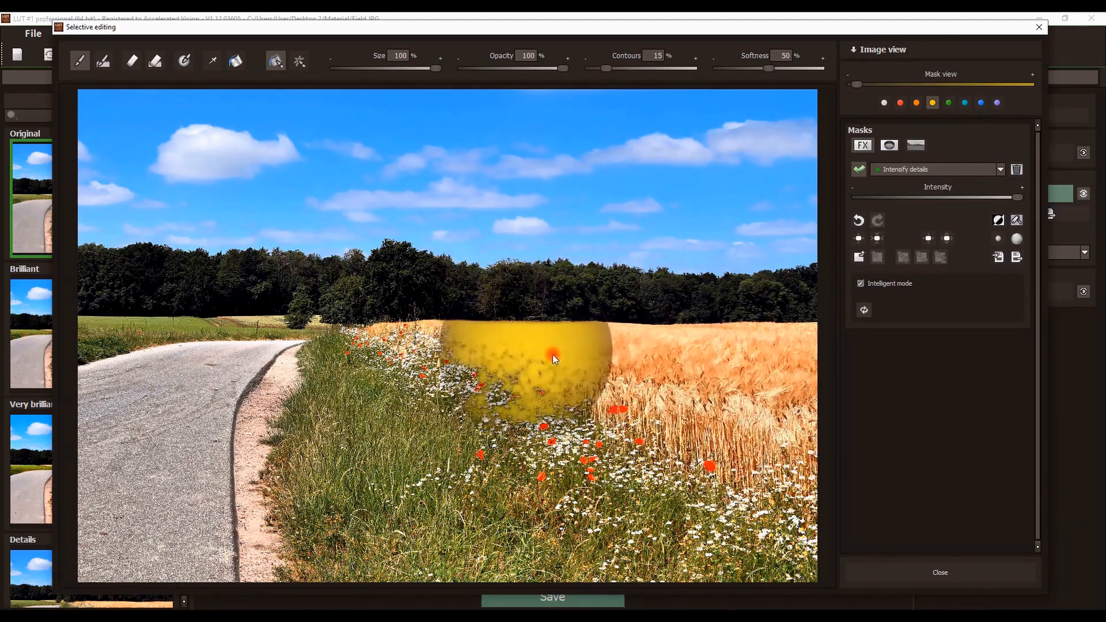
scroll(739, 379, "up", 7)
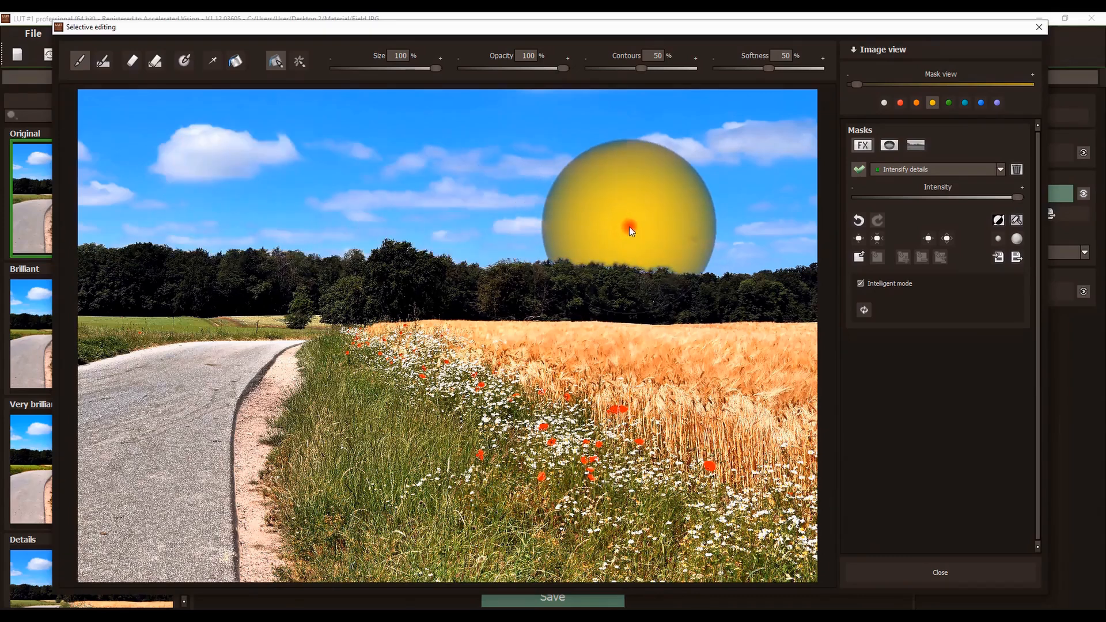
Step: Activate Composing mask 1 and load the Sky Reflection image into it
left_click(916, 147)
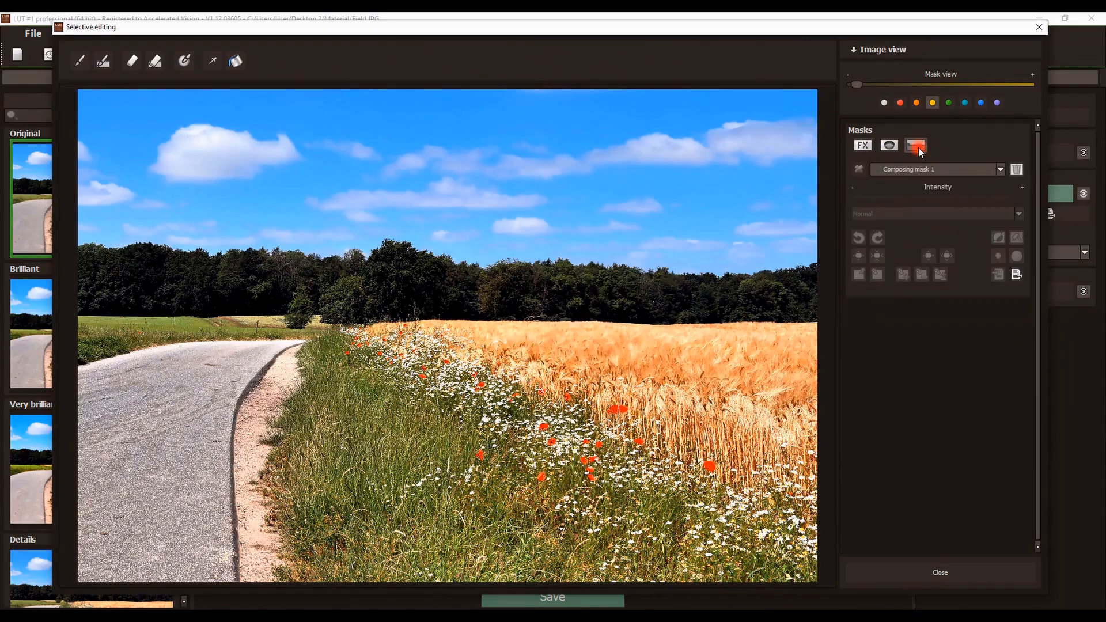
left_click(860, 170)
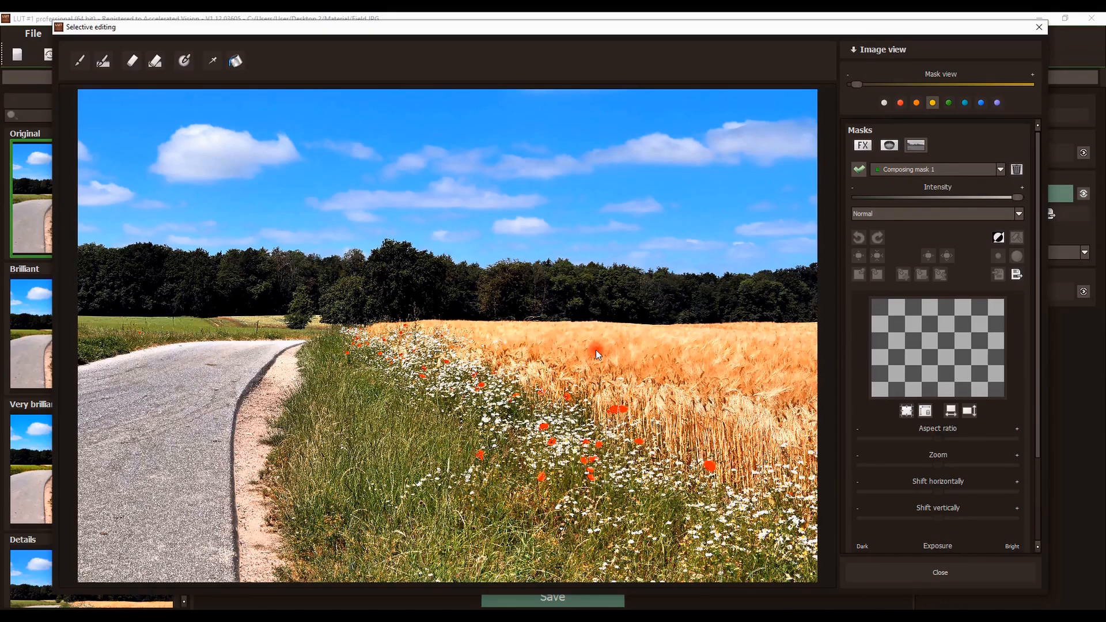
left_click(946, 355)
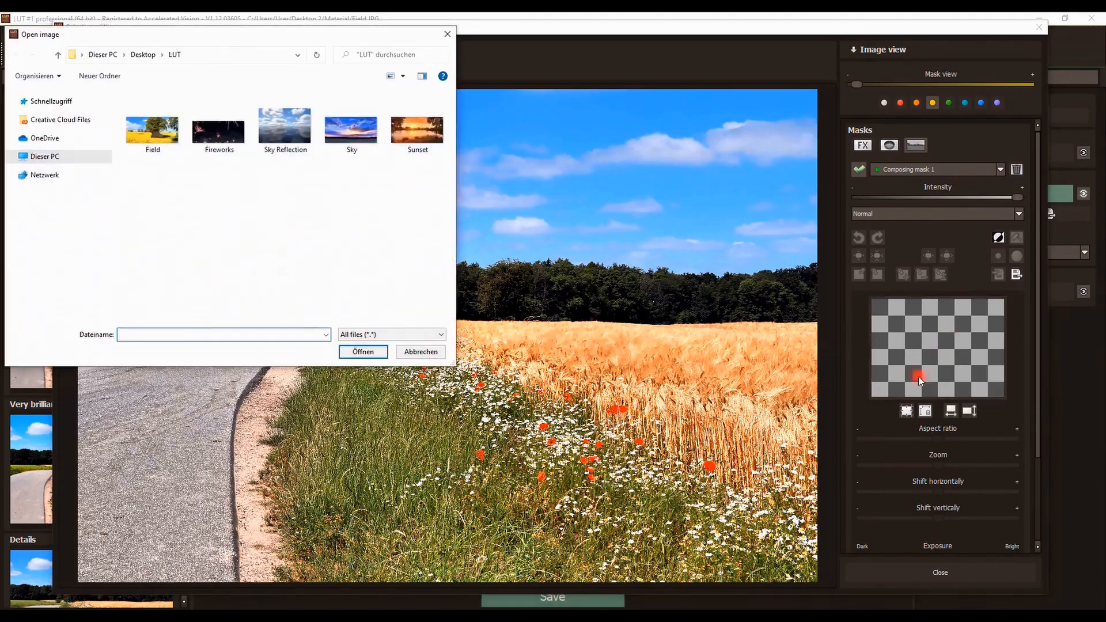
left_click(281, 119)
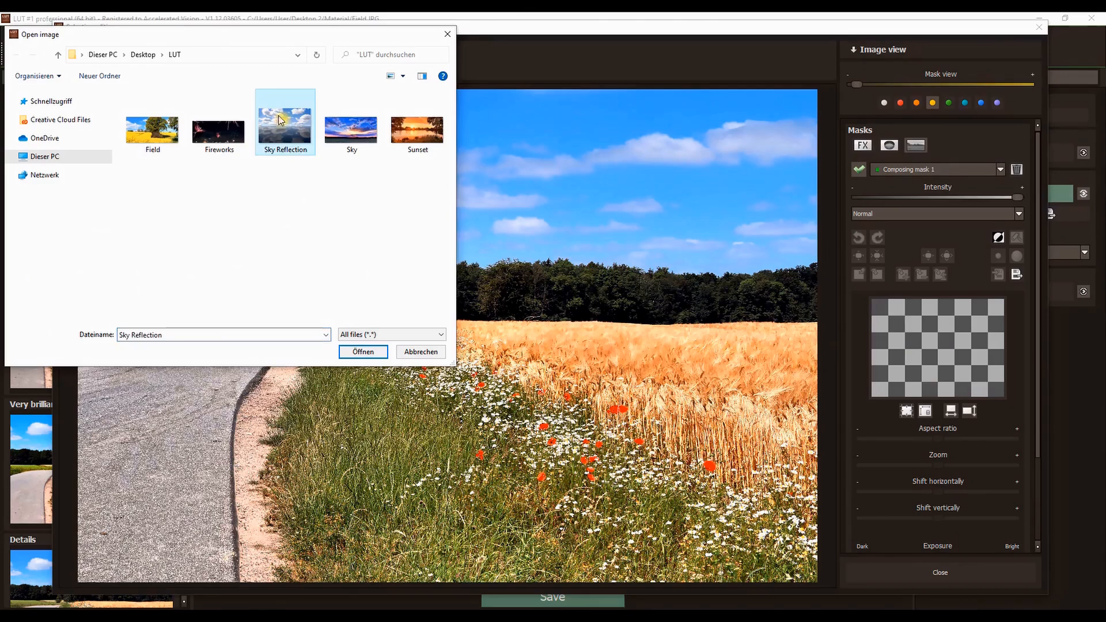
left_click(357, 358)
left_click(362, 351)
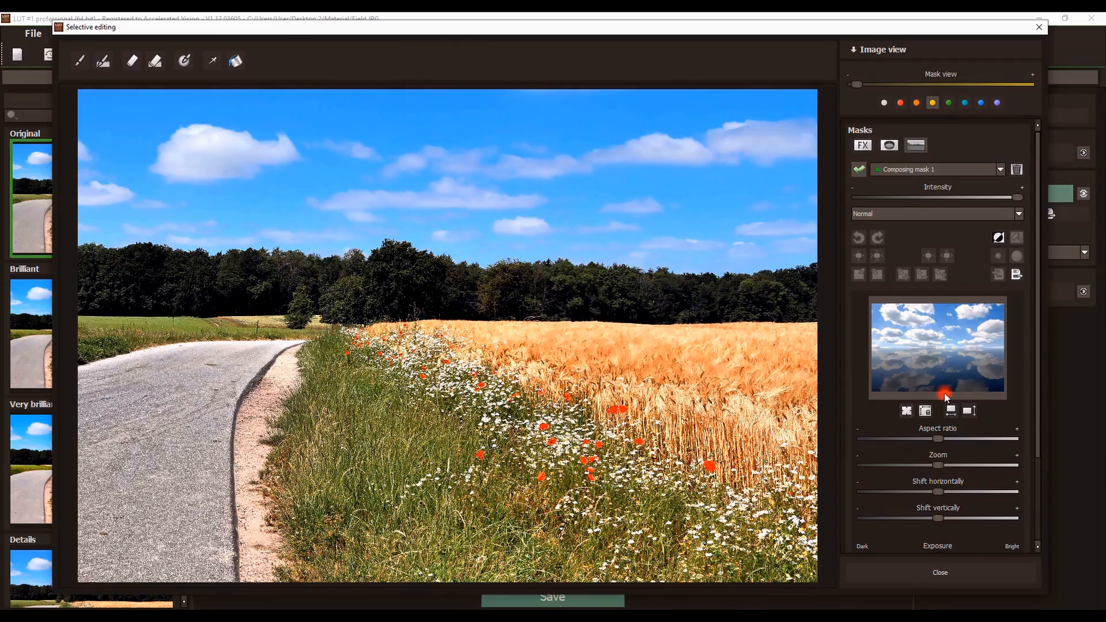
Step: Try painting the Sky Reflection image across the upper sky with the mask view at minimum, and clear the composing mask
left_click(90, 69)
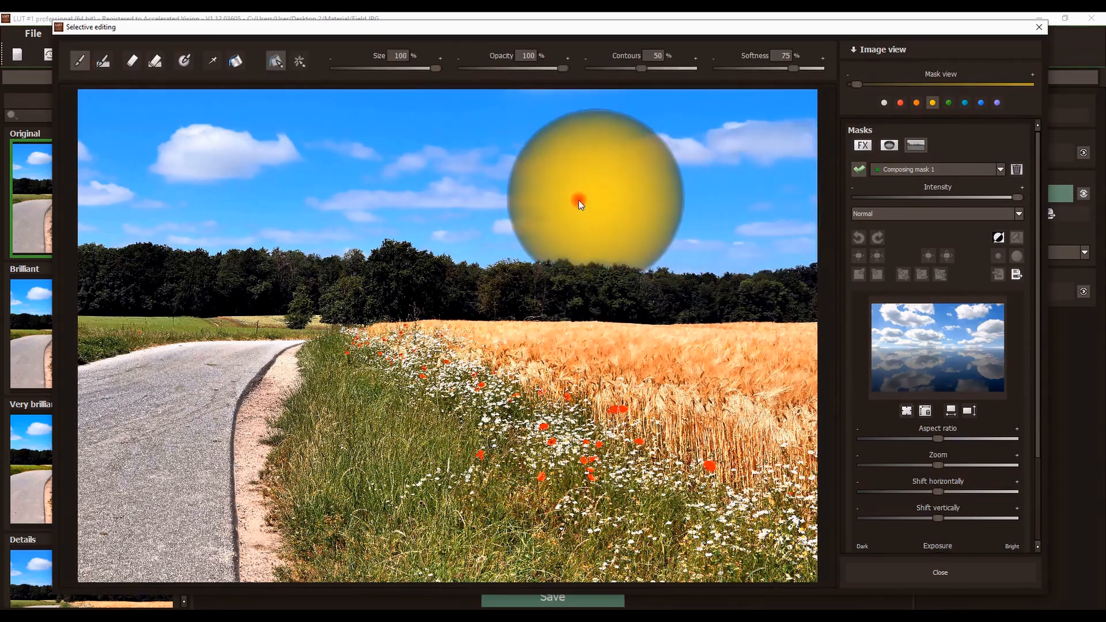
mouse_move(515, 129)
left_mouse_down()
mouse_move(595, 114)
mouse_move(303, 109)
left_mouse_up()
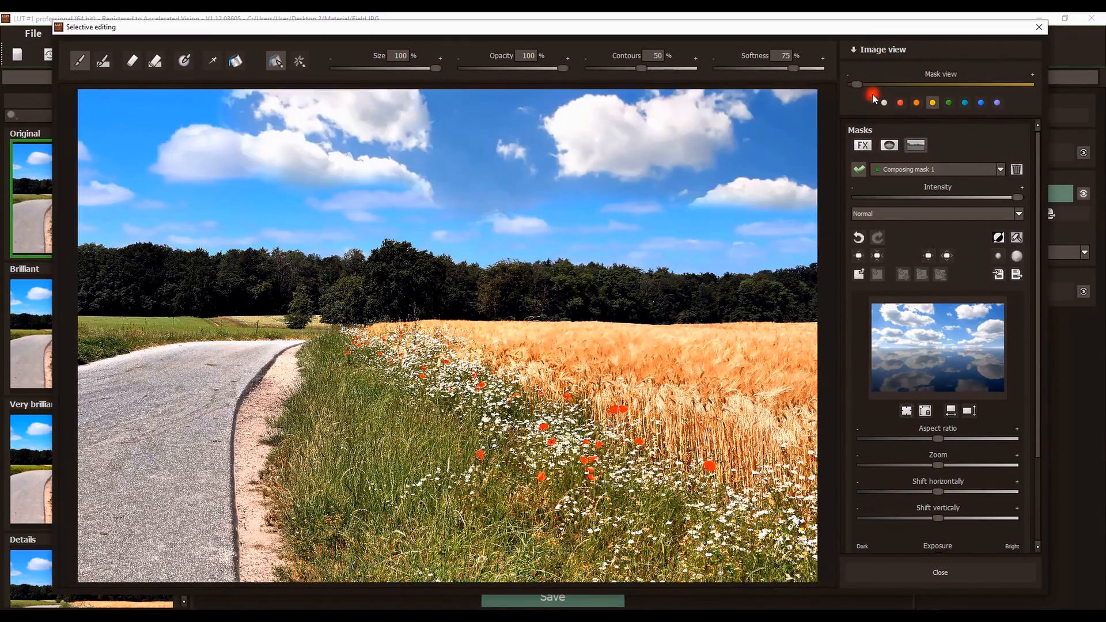
mouse_move(856, 84)
left_mouse_down()
mouse_move(1014, 85)
mouse_move(852, 84)
left_mouse_up()
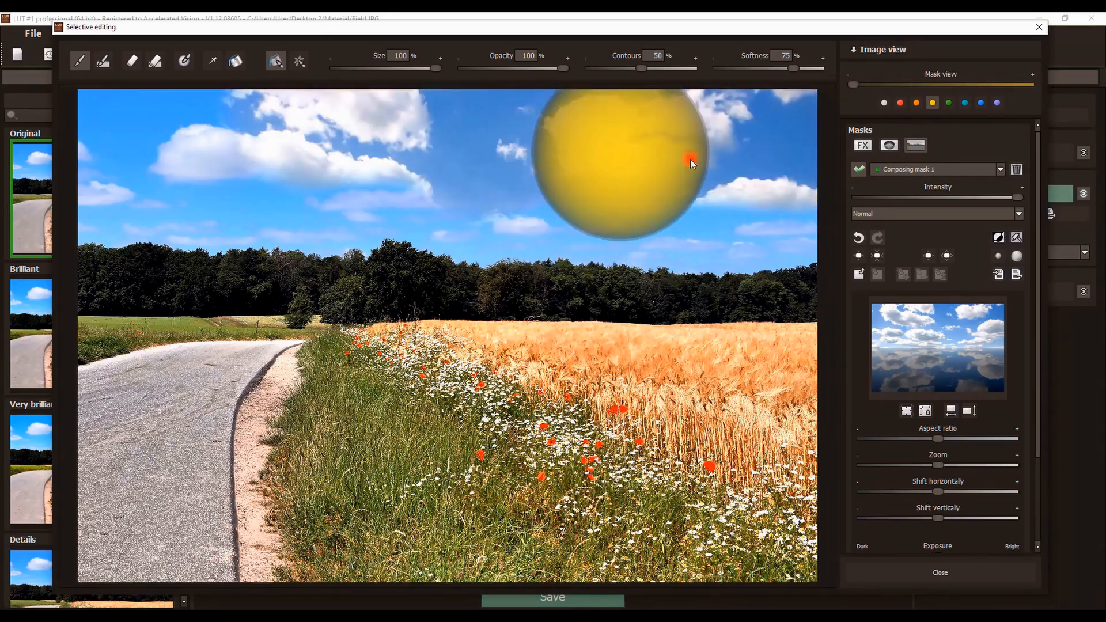
left_click(1016, 238)
left_click(627, 215)
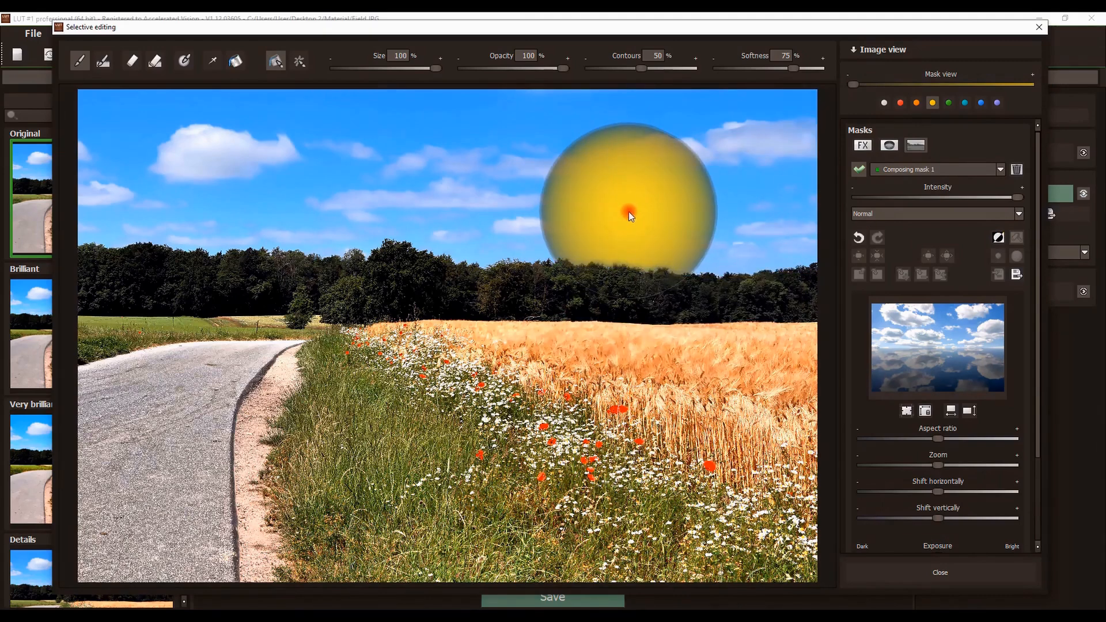
left_click_drag(628, 212, 506, 226)
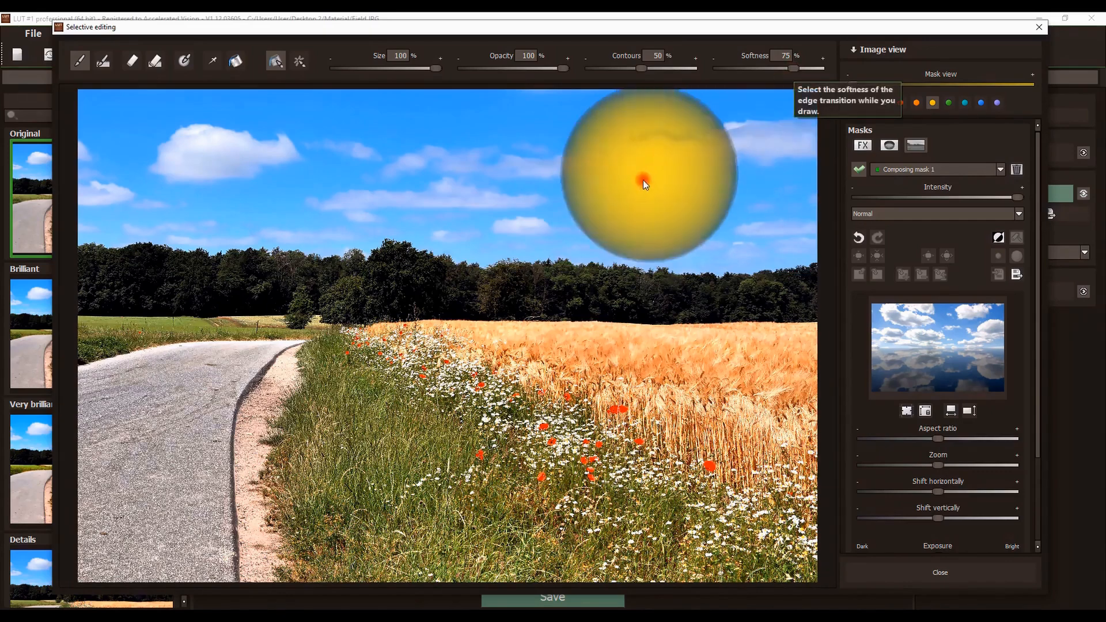
Step: Examine up close how the 75% soft brush edge meets the treeline
scroll(530, 238, "up", 6)
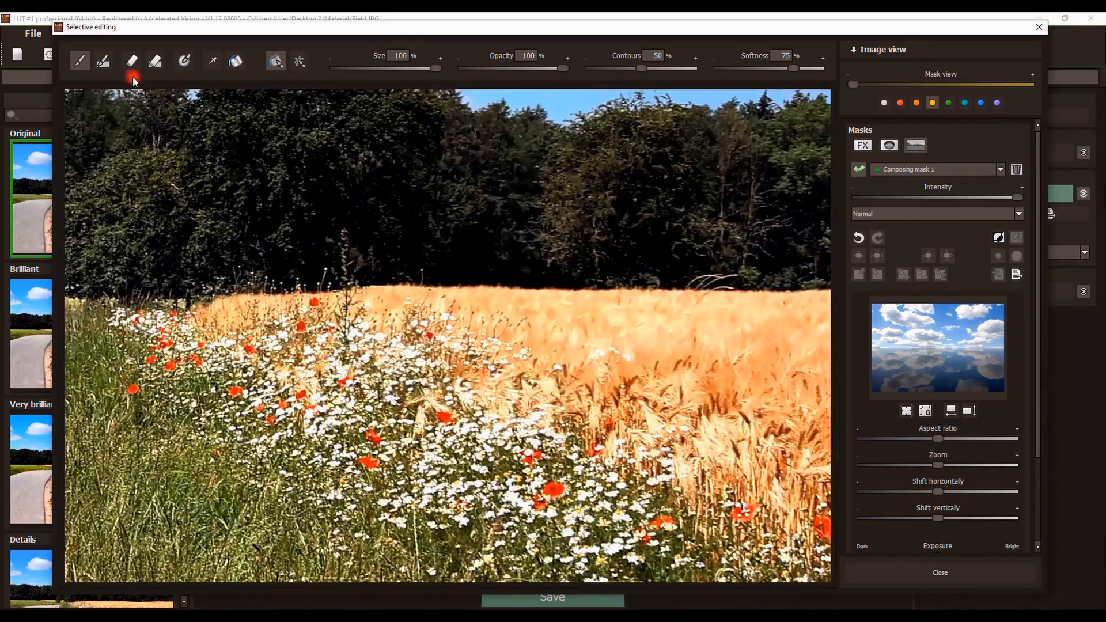
left_click(80, 61)
mouse_move(698, 131)
left_mouse_down()
mouse_move(699, 183)
mouse_move(539, 391)
left_mouse_up()
scroll(587, 420, "up", 3)
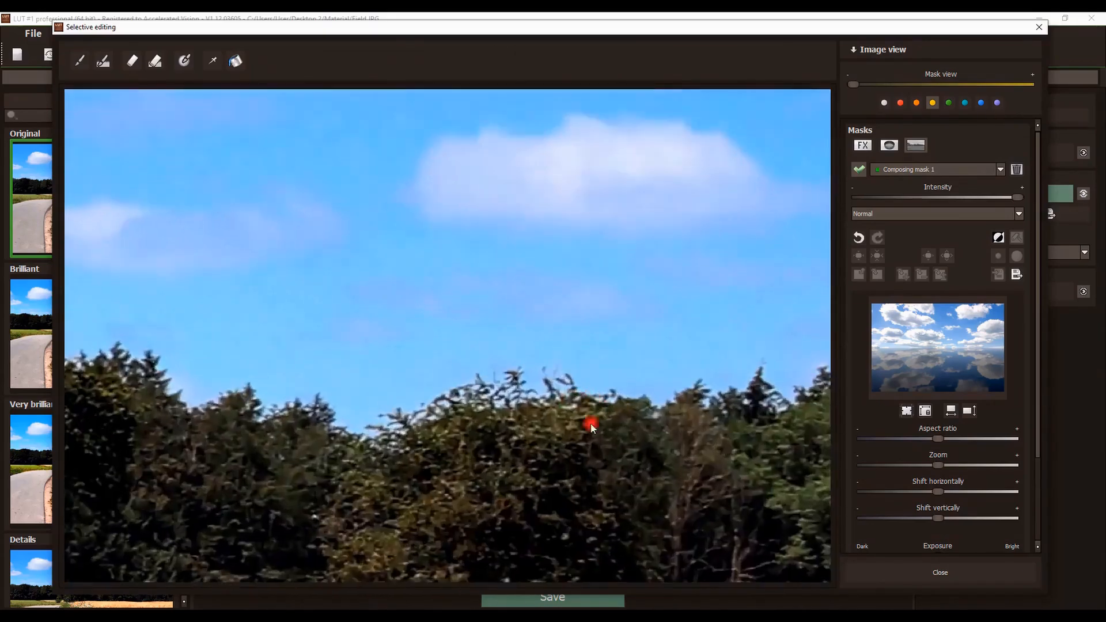
left_click(79, 62)
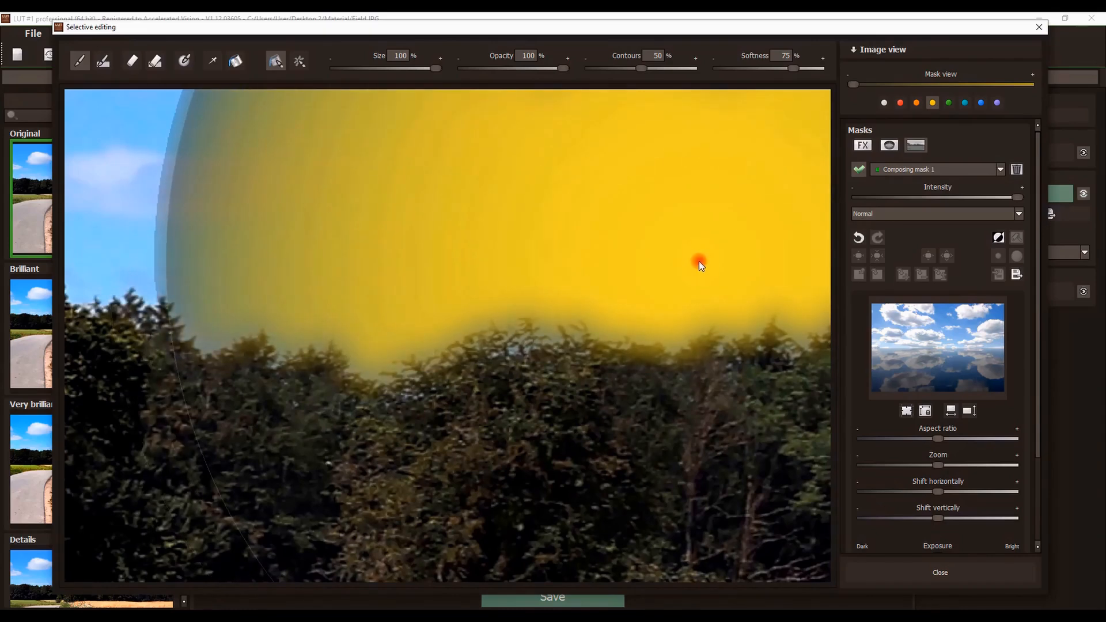
Step: Set the brush softness to 40% for the composing mask
scroll(631, 243, "down", 3)
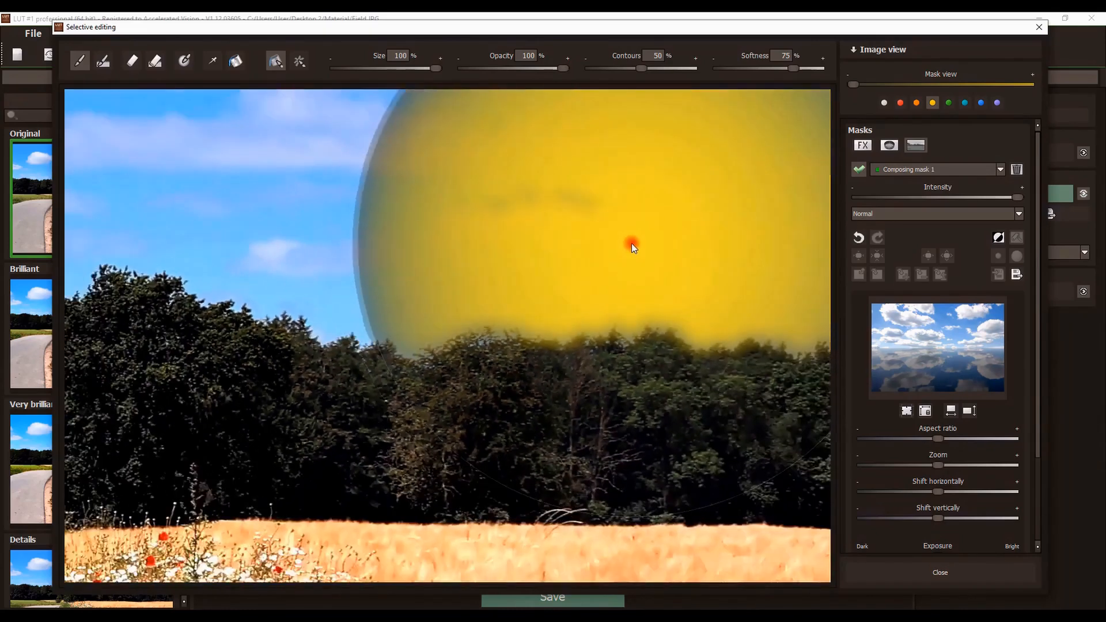
scroll(631, 243, "down", 2)
scroll(636, 246, "down", 1)
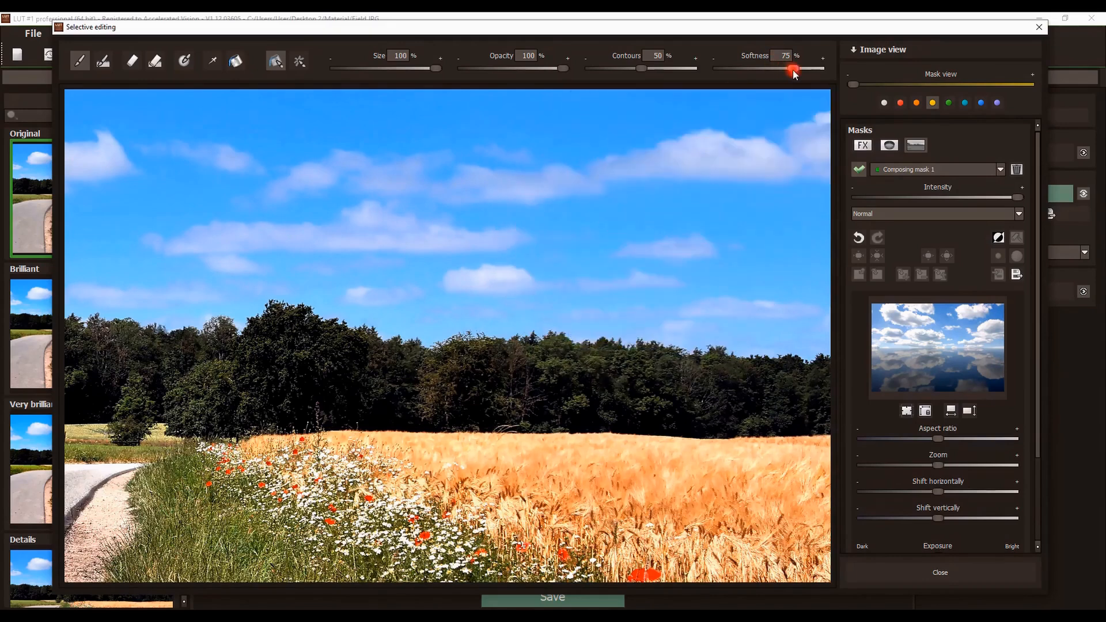
left_click_drag(793, 68, 761, 76)
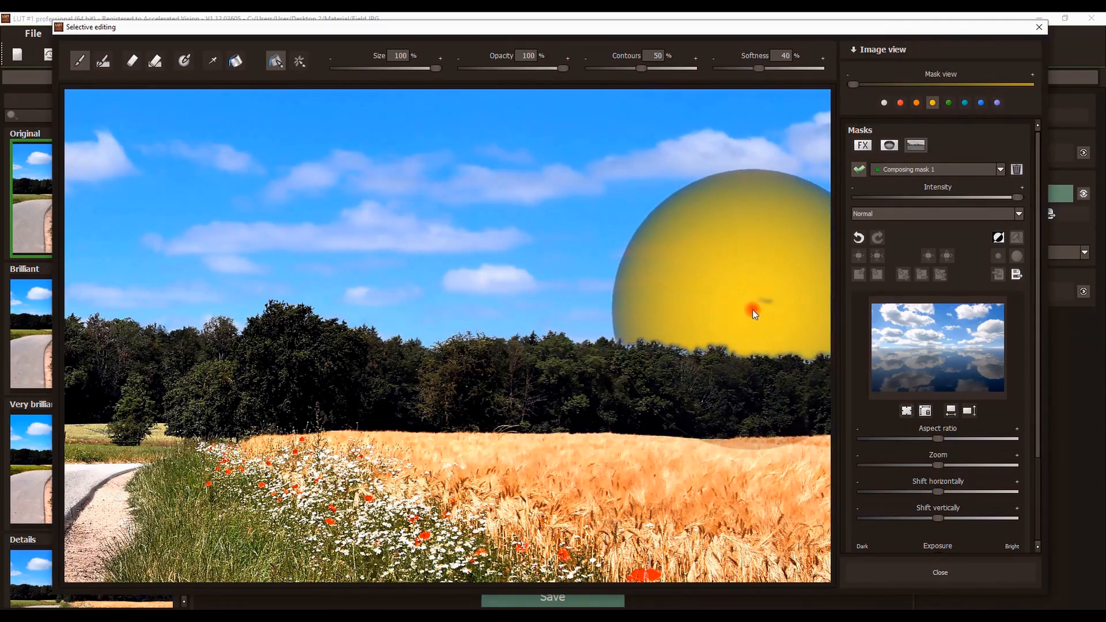
Step: Paint the Sky Reflection image across the entire sky above the treeline and switch off the brush
scroll(690, 291, "down", 2)
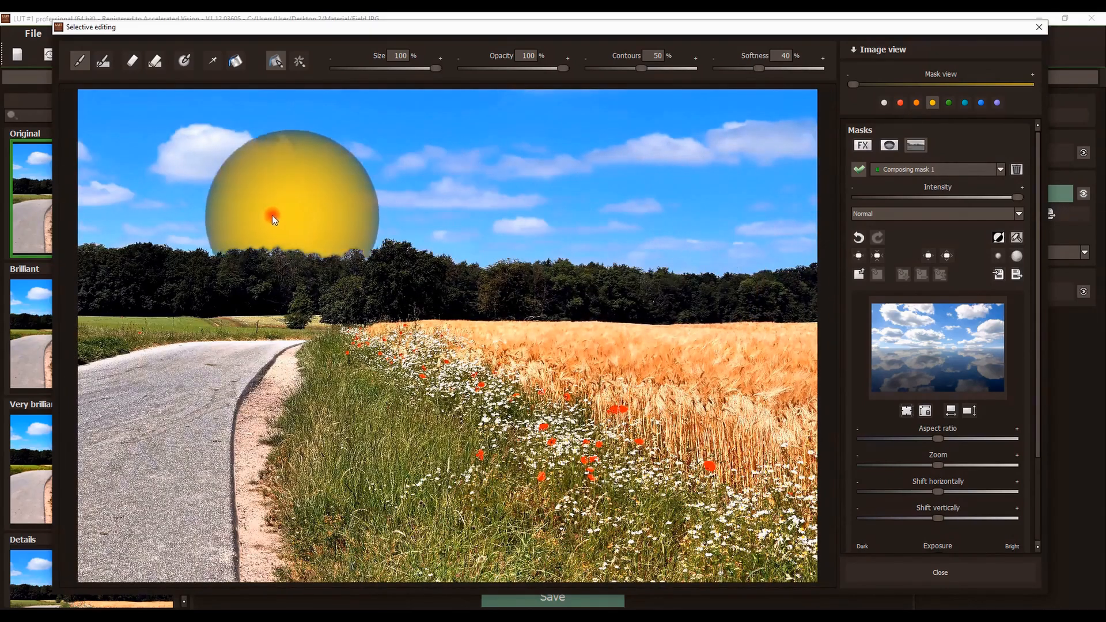
mouse_move(433, 122)
left_mouse_down()
mouse_move(692, 116)
mouse_move(802, 163)
mouse_move(805, 187)
left_mouse_up()
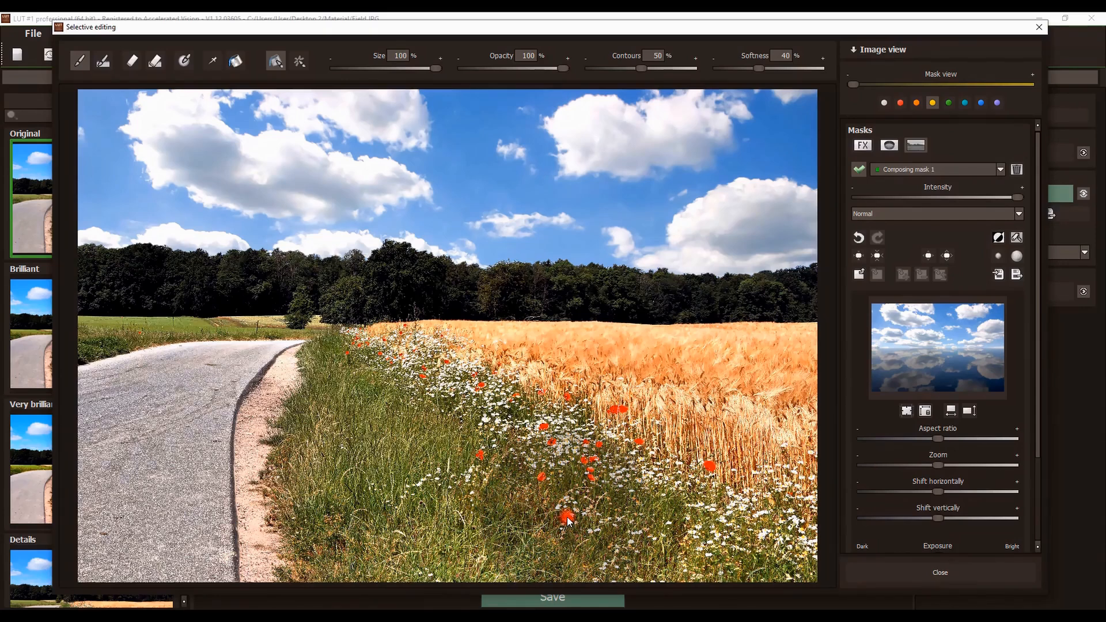
left_click(80, 59)
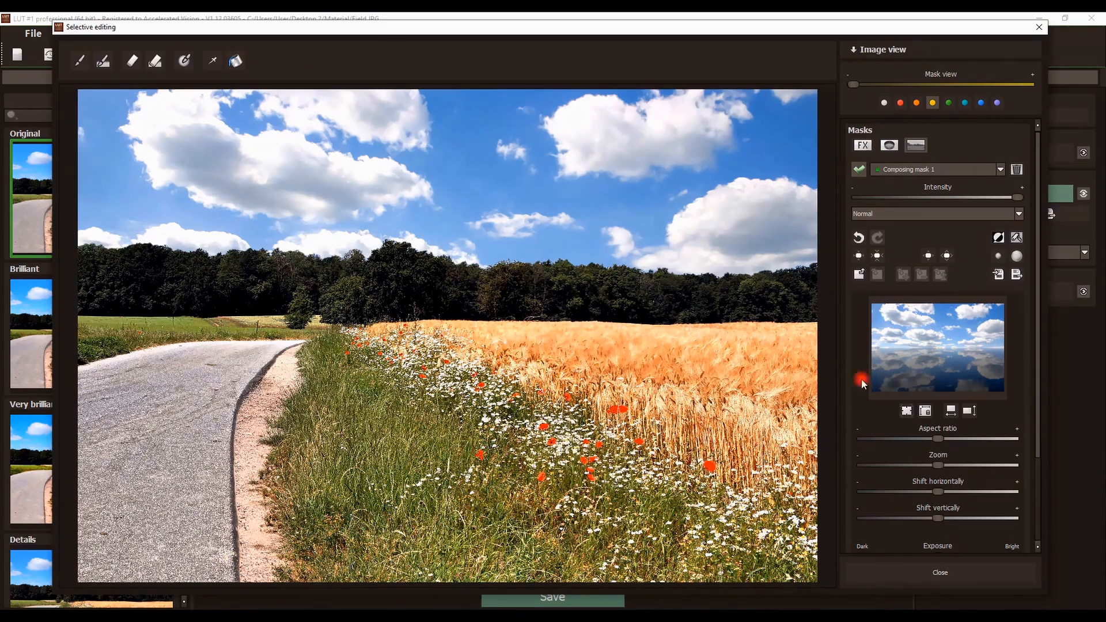
Step: Darken the exposure of the composed sky image slightly and raise its colour a little
scroll(1024, 348, "down", 3)
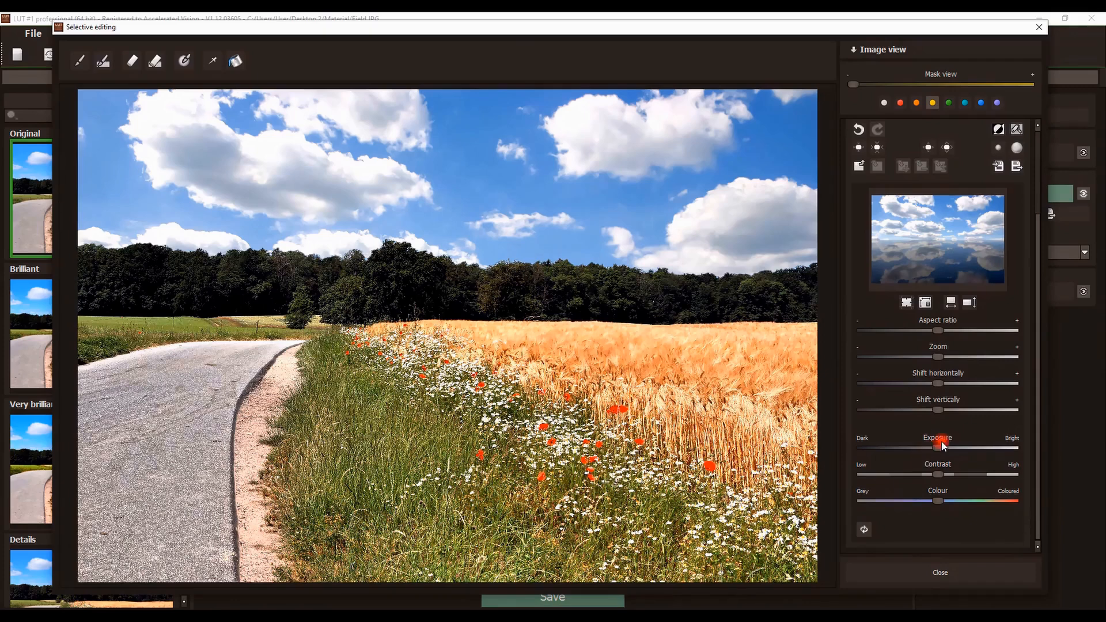
mouse_move(938, 450)
left_mouse_down()
mouse_move(972, 450)
mouse_move(924, 450)
left_mouse_up()
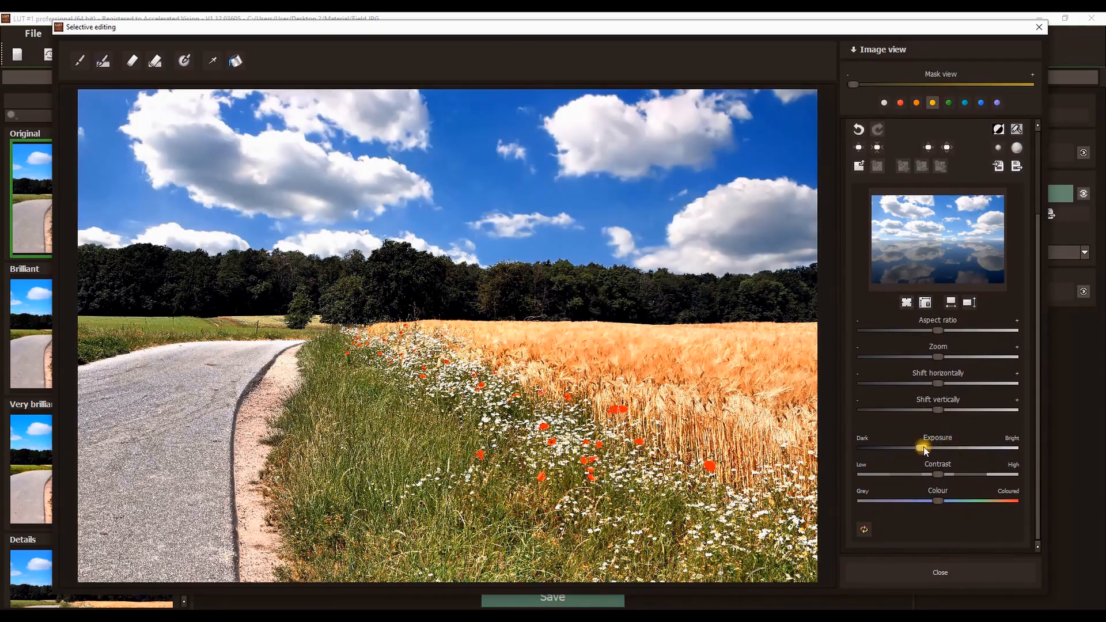
left_click_drag(937, 500, 950, 502)
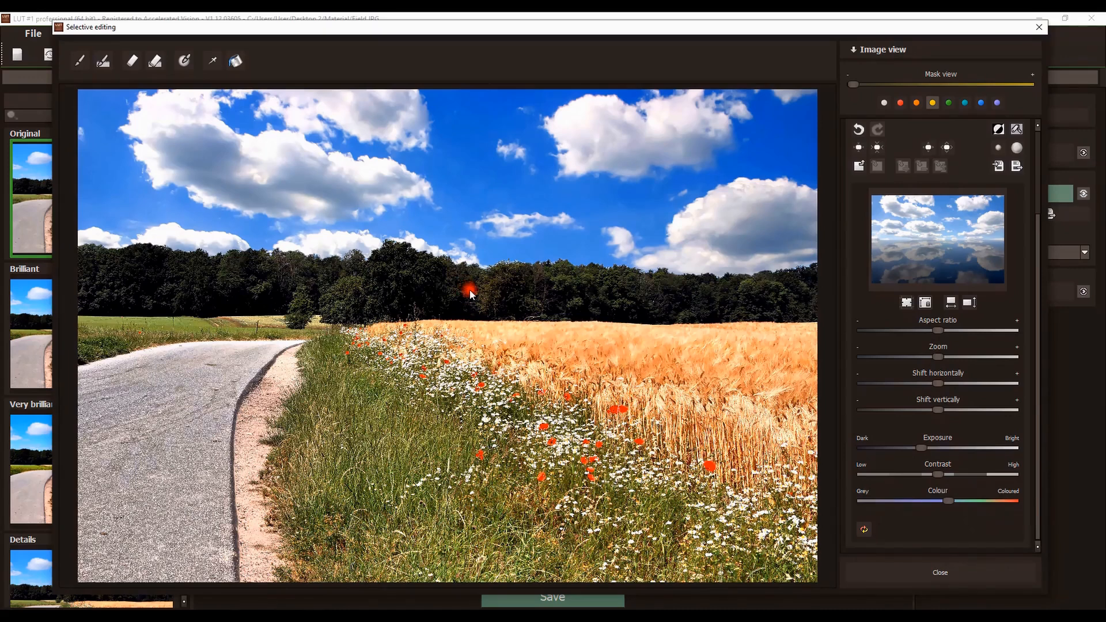
Step: Switch to the effect masks and choose the Intensify colour mask
left_click_drag(1037, 238, 1039, 144)
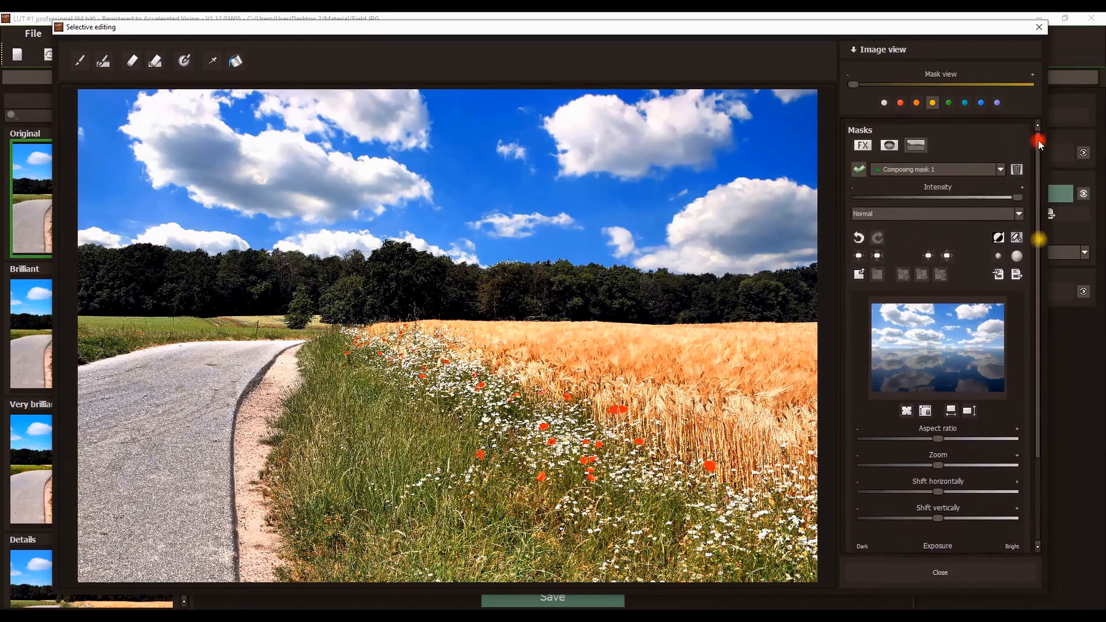
left_click(862, 146)
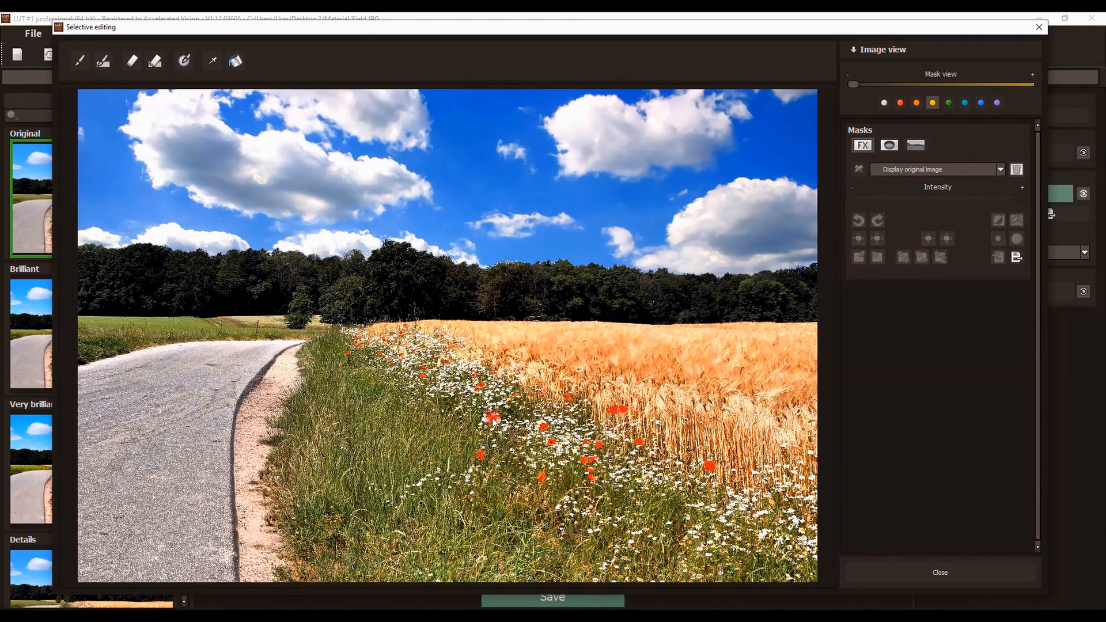
left_click(913, 169)
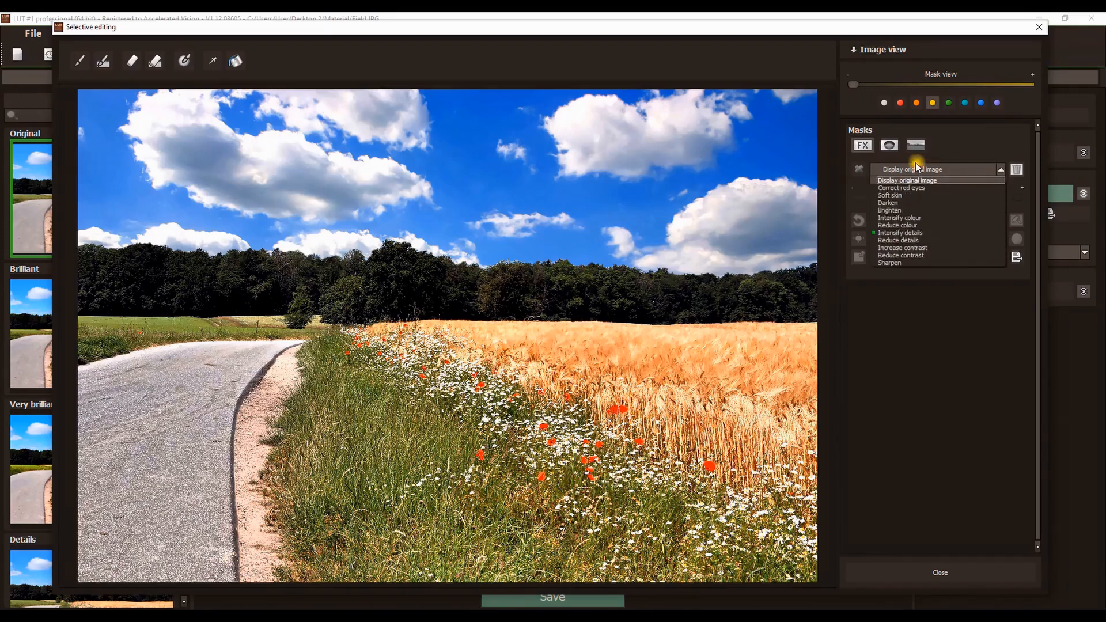
left_click(902, 219)
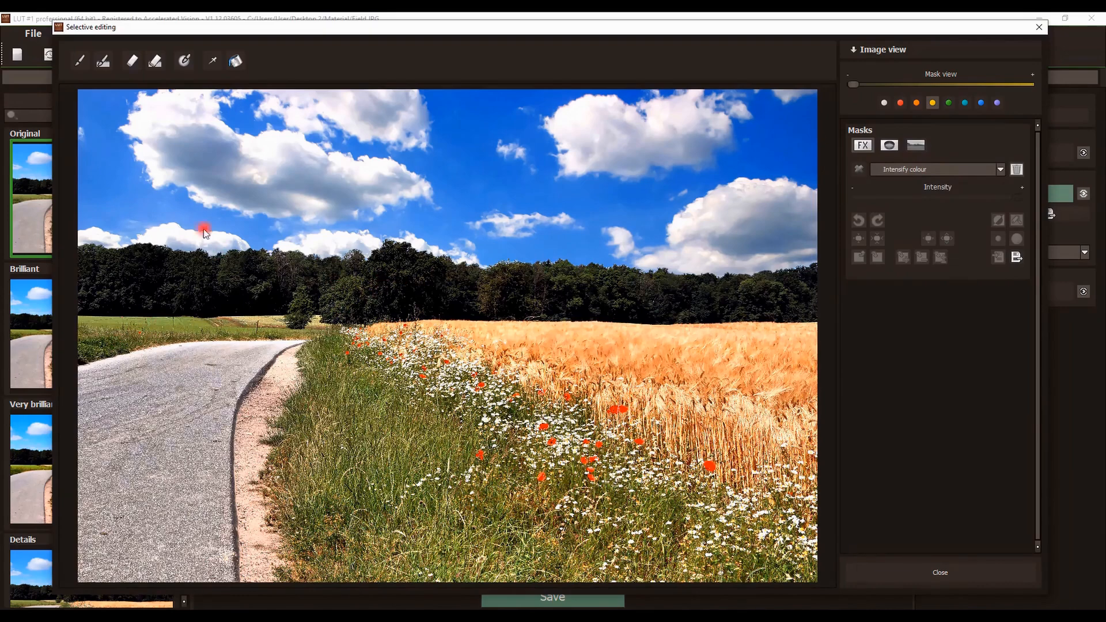
Step: Mask the green grass and trees by picking the meadow's colour tone at 50% tolerance, and switch off the picker
left_click(210, 63)
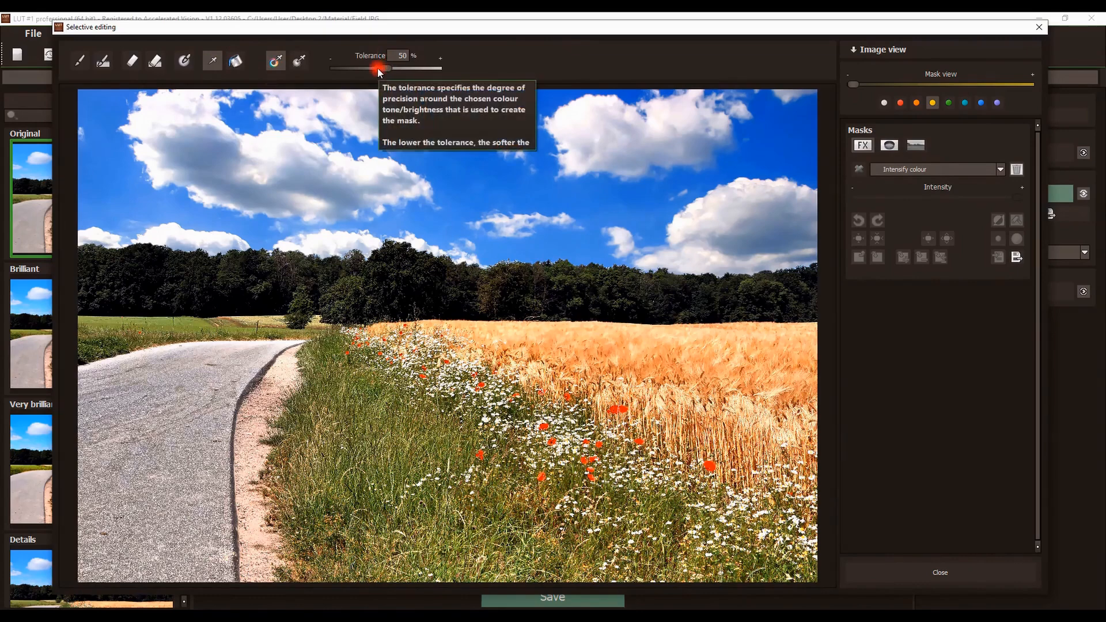
left_click(275, 61)
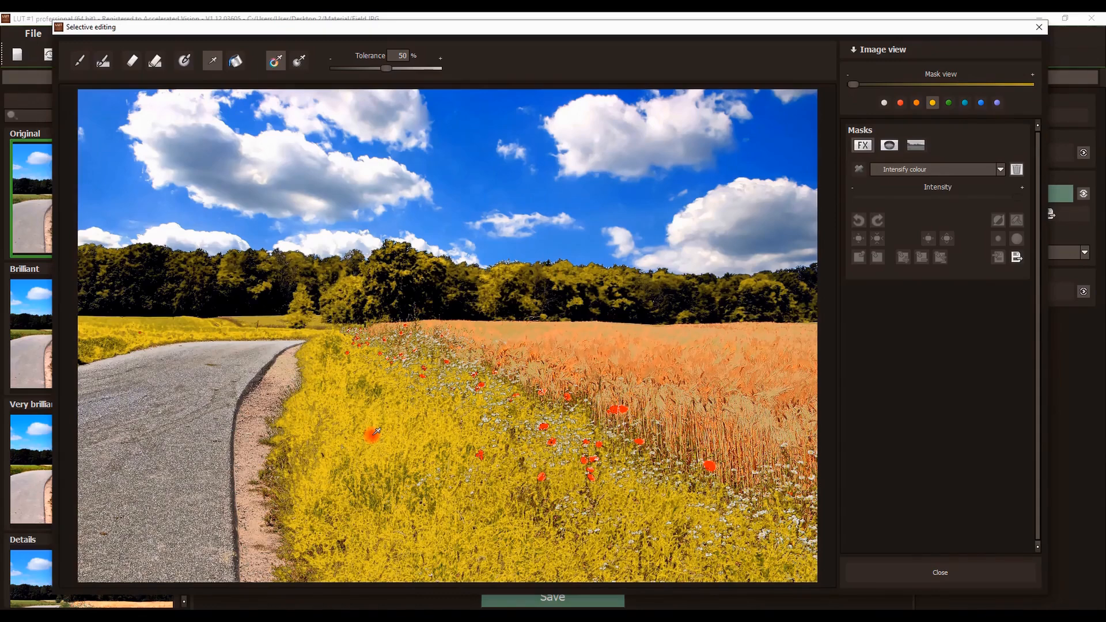
left_click(330, 453)
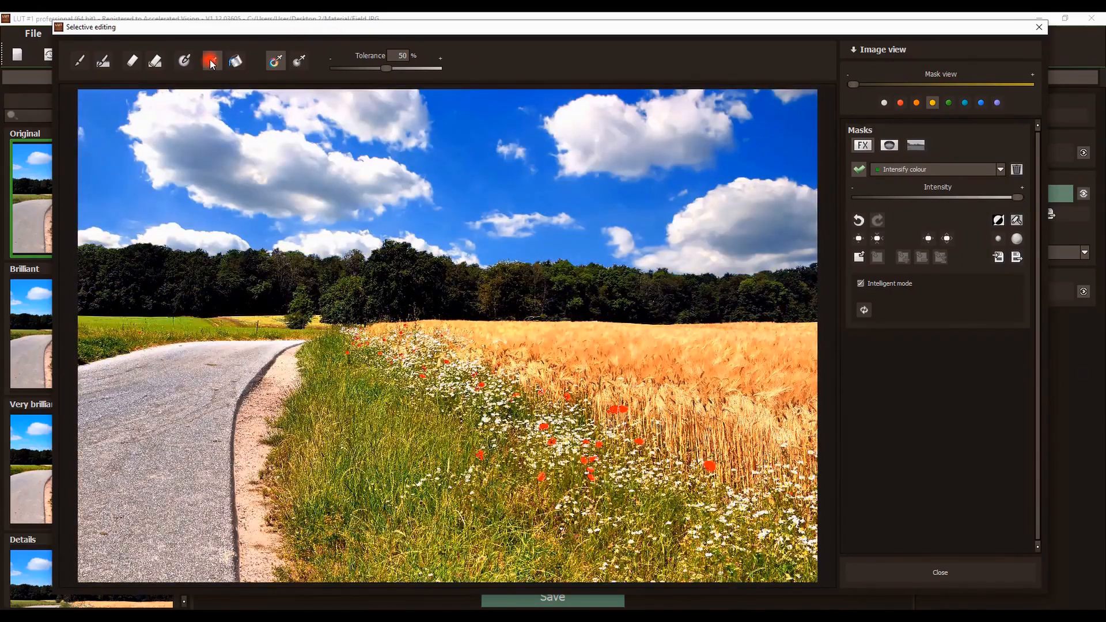
left_click(211, 62)
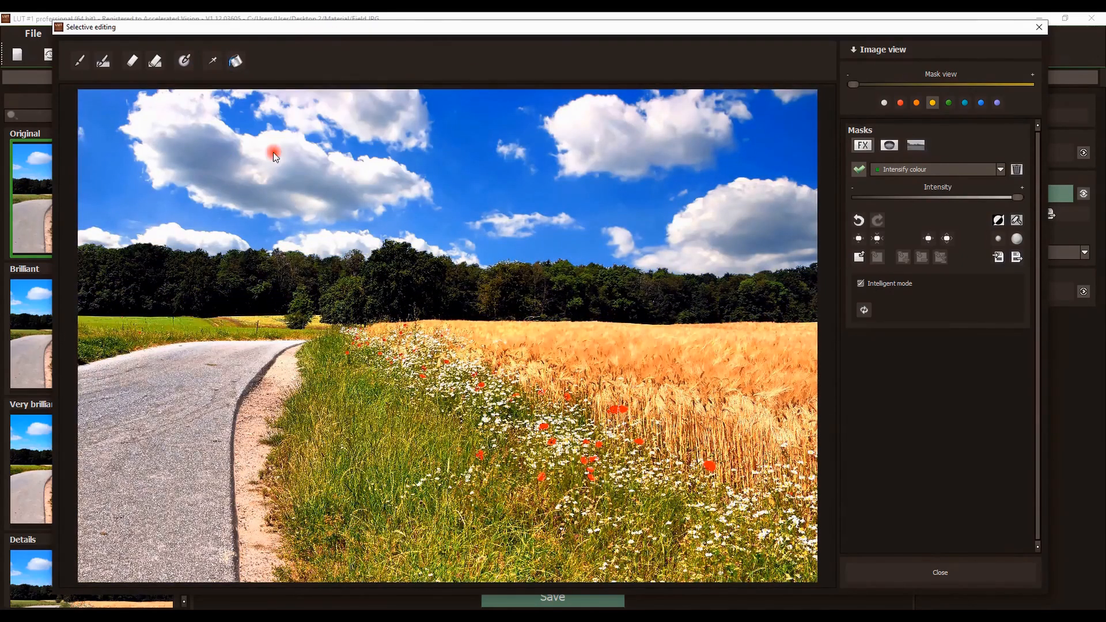
Step: Inspect the Intensify colour mask at maximum mask view in yellow and red, and return the mask view to minimum
left_click_drag(863, 80, 1042, 80)
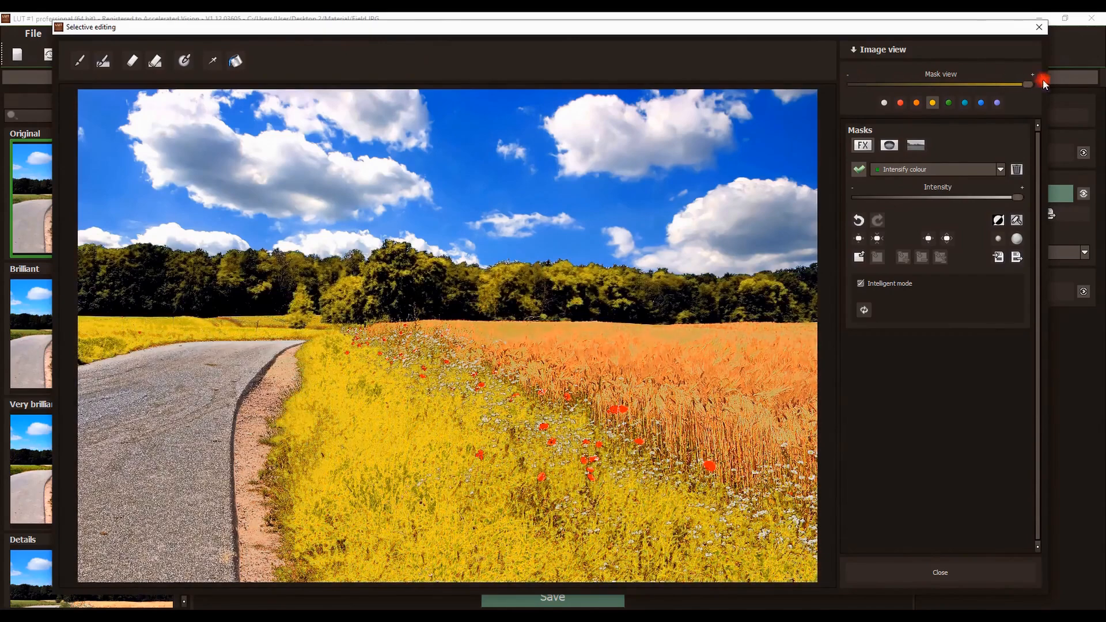
left_click(900, 103)
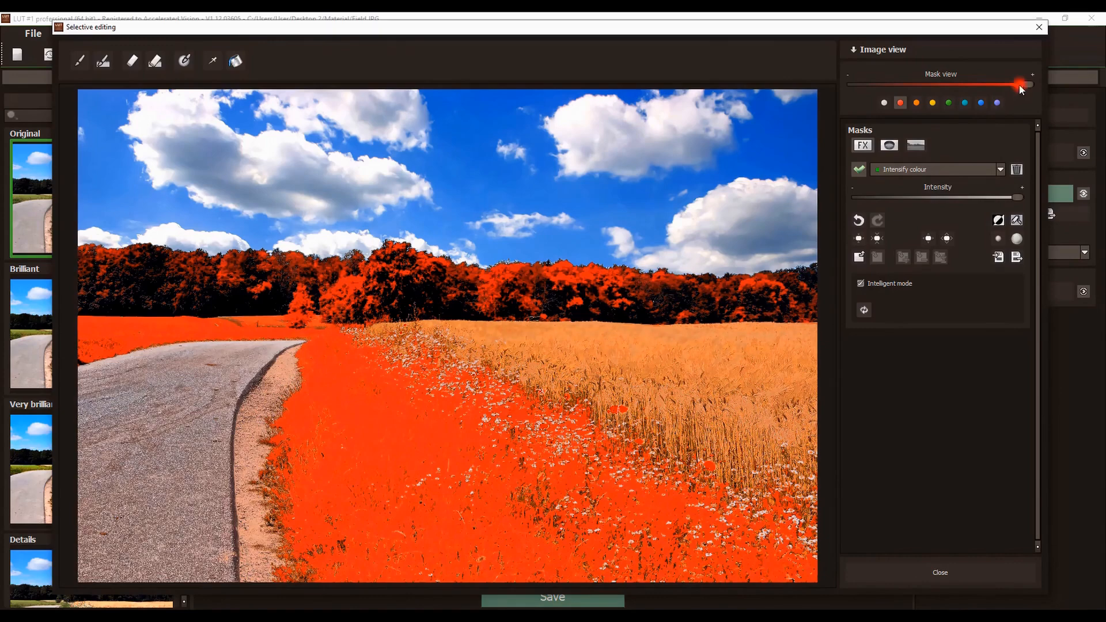
left_click_drag(1027, 84, 833, 87)
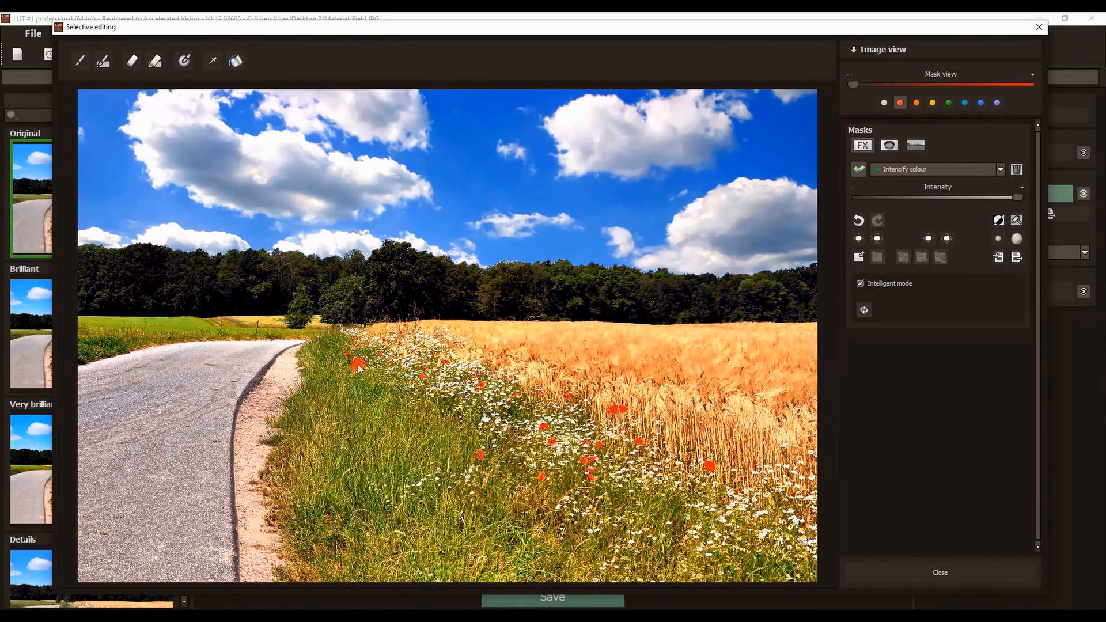
Step: Close selective editing and compare the photo with and without the local adjustments
left_click(860, 169)
left_click(939, 572)
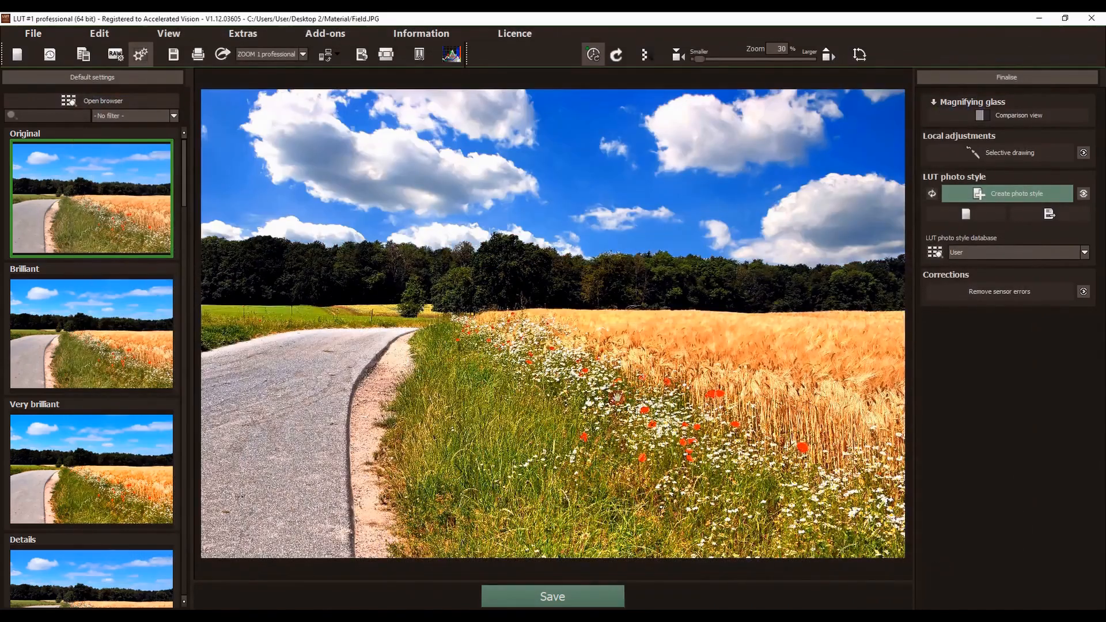
left_click(610, 353)
left_click(1083, 152)
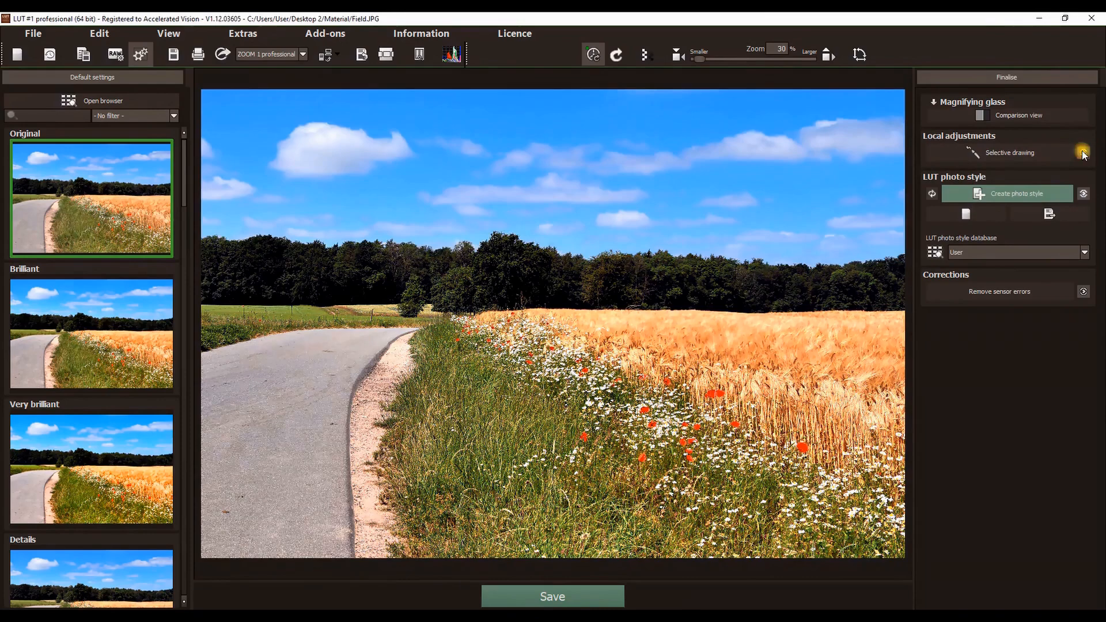
left_click(1083, 153)
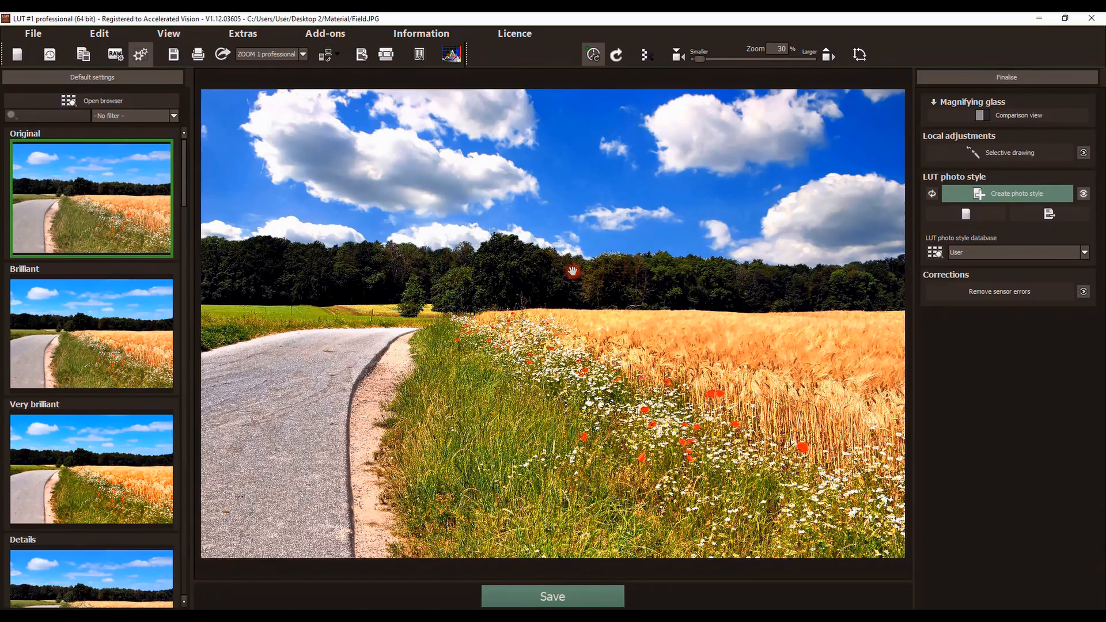
Step: Create a LUT photo style from the Sunset image and switch it to the colour-based variant
left_click(1008, 195)
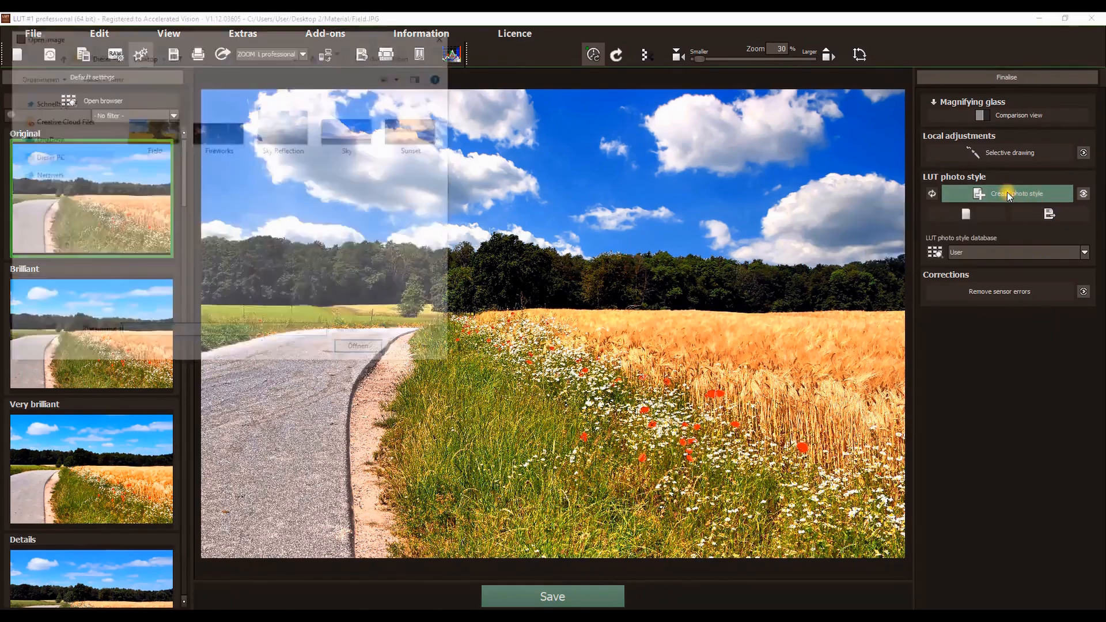
double_click(419, 129)
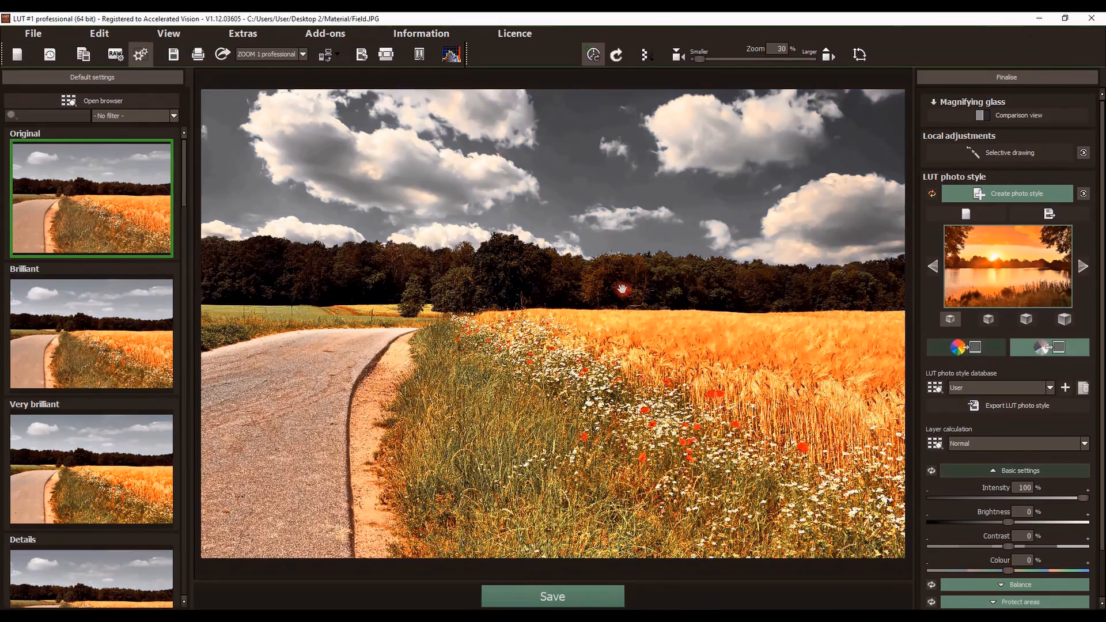
left_click(967, 353)
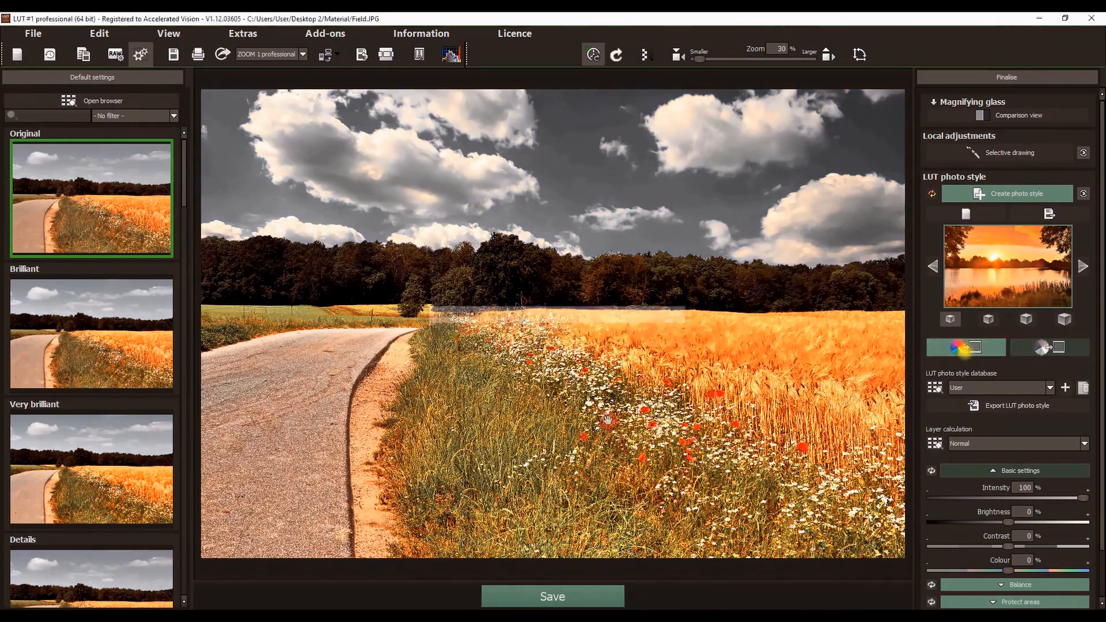